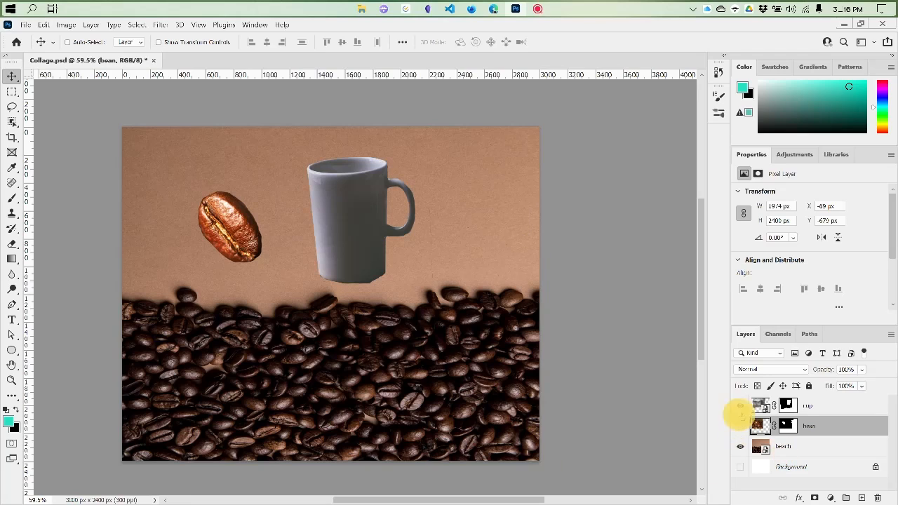
Step: Compare the collage with the cup and bean layers hidden and shown, leaving both layers visible
{"action": "left_click_drag", "start_coordinate": [740, 406], "coordinate": [740, 426]}
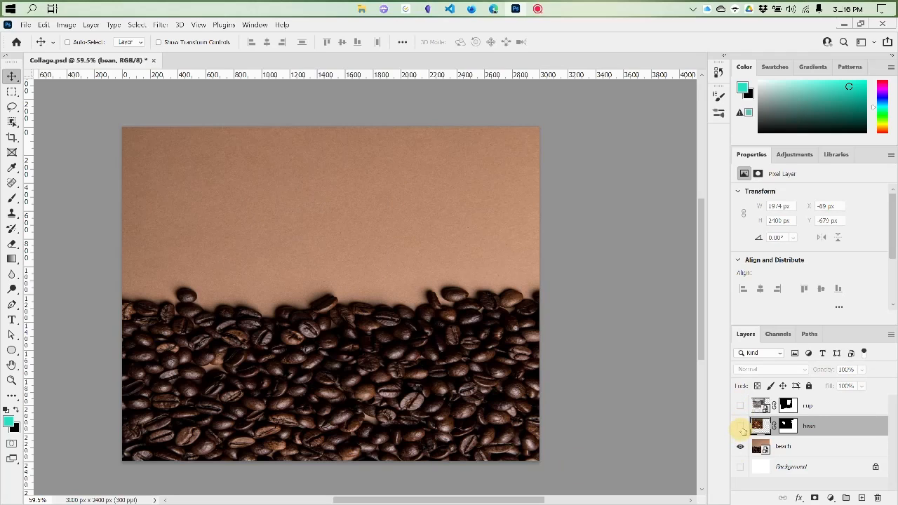
{"action": "left_click", "coordinate": [740, 427]}
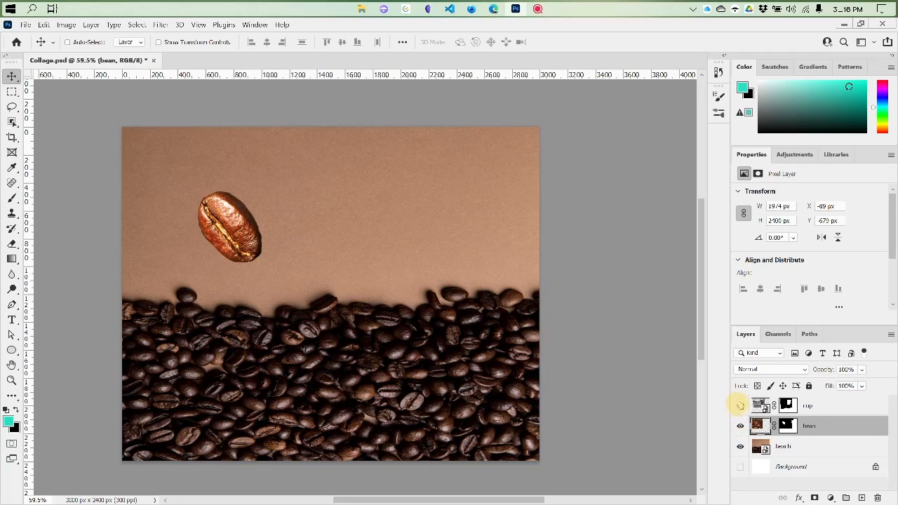
{"action": "left_click", "coordinate": [740, 406]}
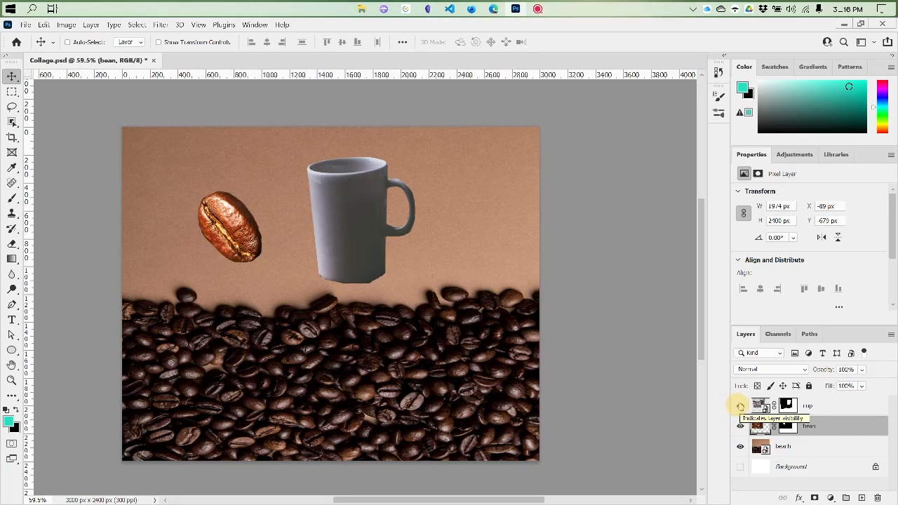
{"action": "left_click", "coordinate": [741, 406]}
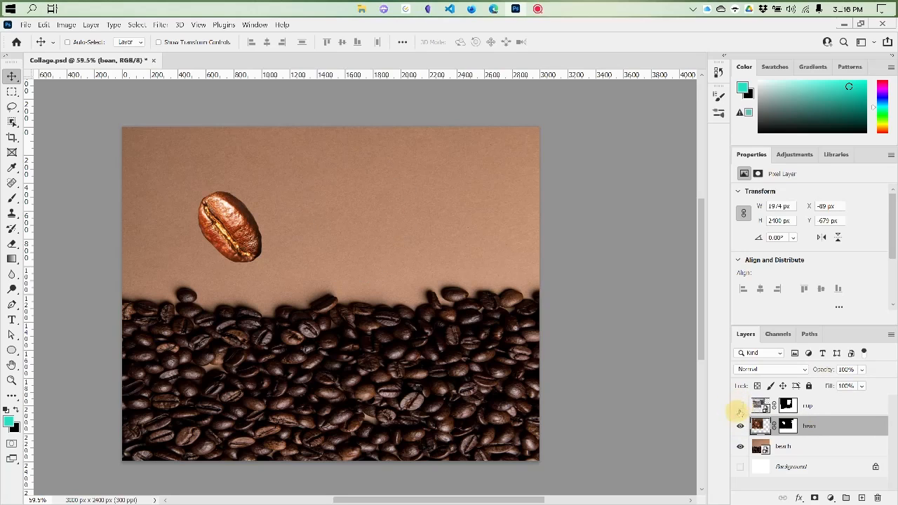
{"action": "left_click", "coordinate": [741, 406]}
Step: Select the beach layer and look through the available fill and adjustment layer types
{"action": "left_click", "coordinate": [830, 452]}
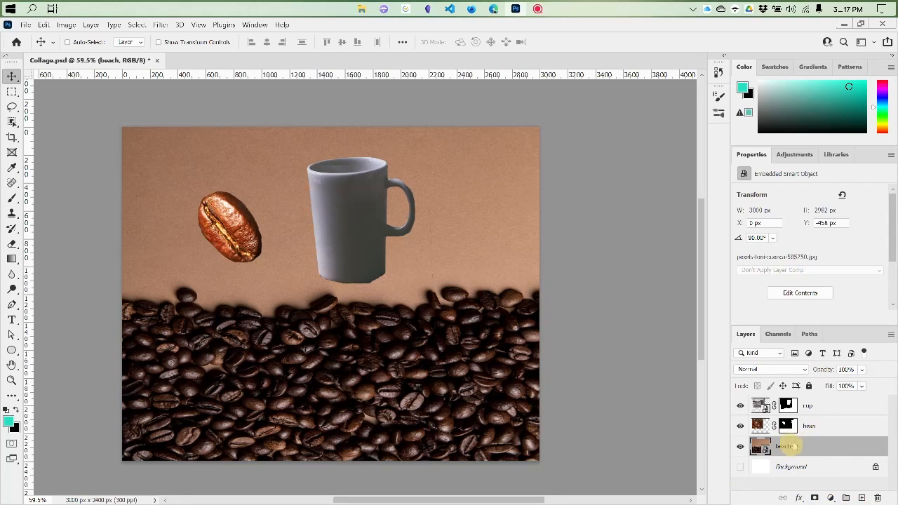
{"action": "left_click", "coordinate": [831, 498]}
{"action": "key", "text": "Escape"}
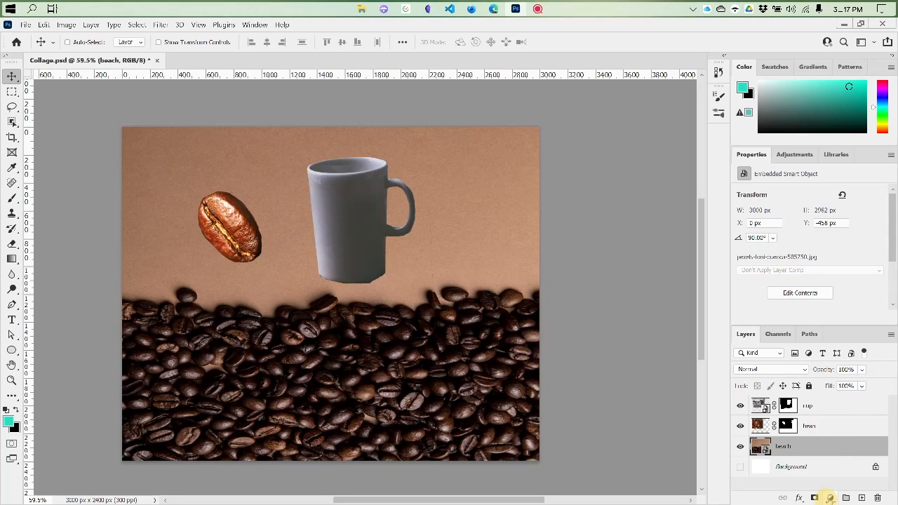
{"action": "left_click", "coordinate": [830, 498]}
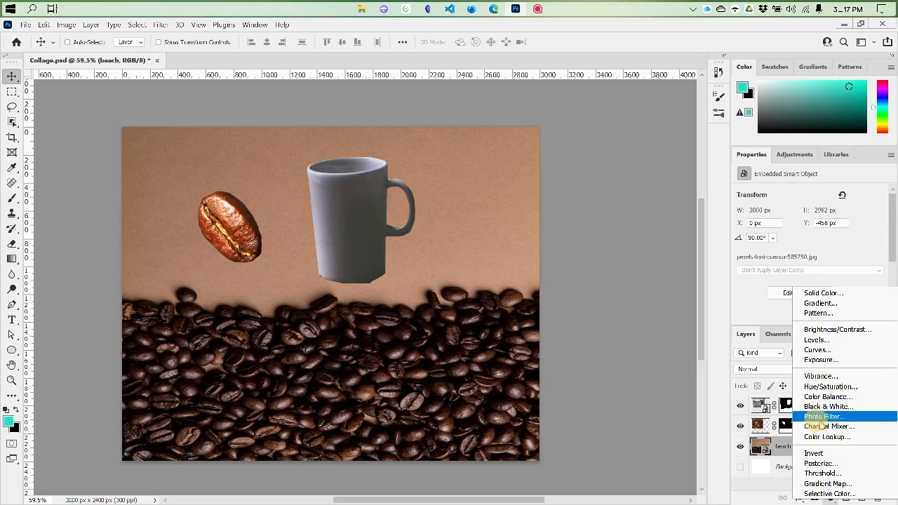
{"action": "left_click", "coordinate": [659, 206]}
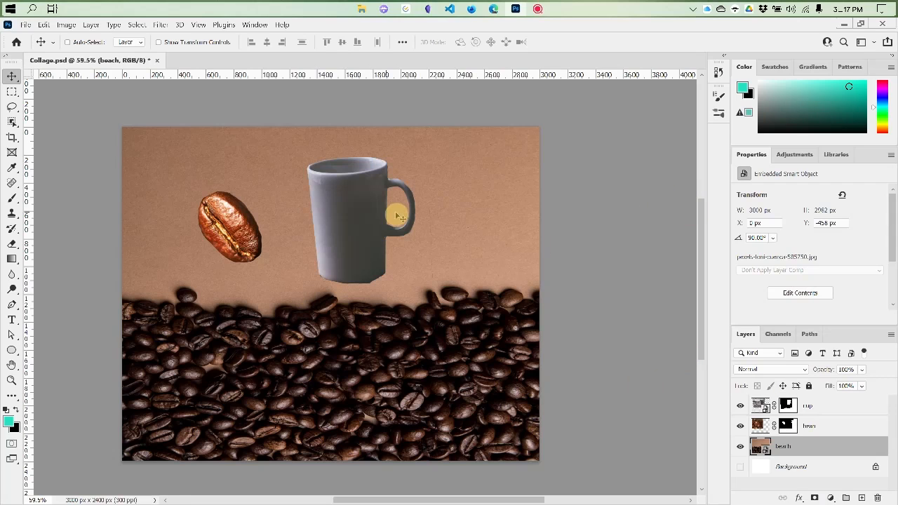
Step: Examine the individual pixels along the cup's lower edge at 6400% magnification, and return to the whole collage
{"action": "key", "text": "ctrl+plus"}
{"action": "key", "text": "ctrl+plus"}
{"action": "key", "text": "ctrl+plus"}
{"action": "key", "text": "ctrl+plus"}
{"action": "key", "text": "ctrl+plus"}
{"action": "key", "text": "ctrl+plus"}
{"action": "key", "text": "ctrl+plus"}
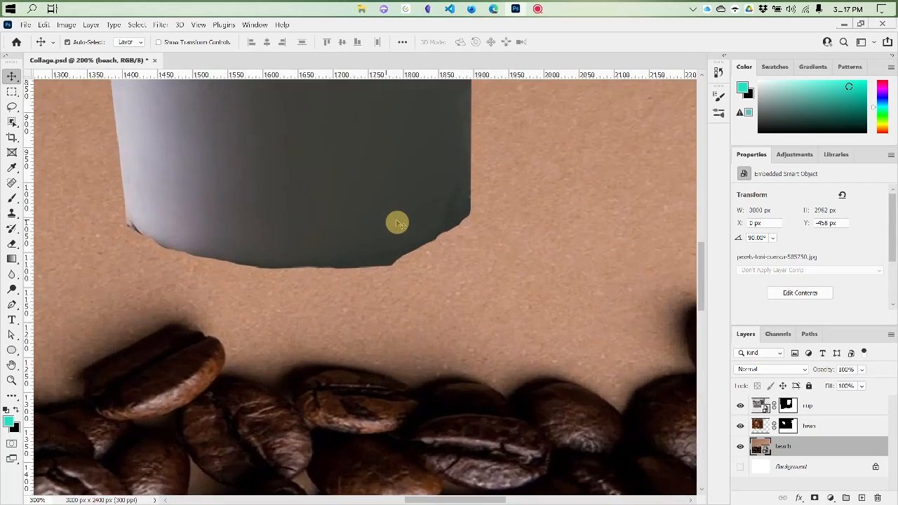
{"action": "key", "text": "ctrl+plus"}
{"action": "key", "text": "ctrl+plus"}
{"action": "key", "text": "ctrl+plus"}
{"action": "key", "text": "ctrl+plus"}
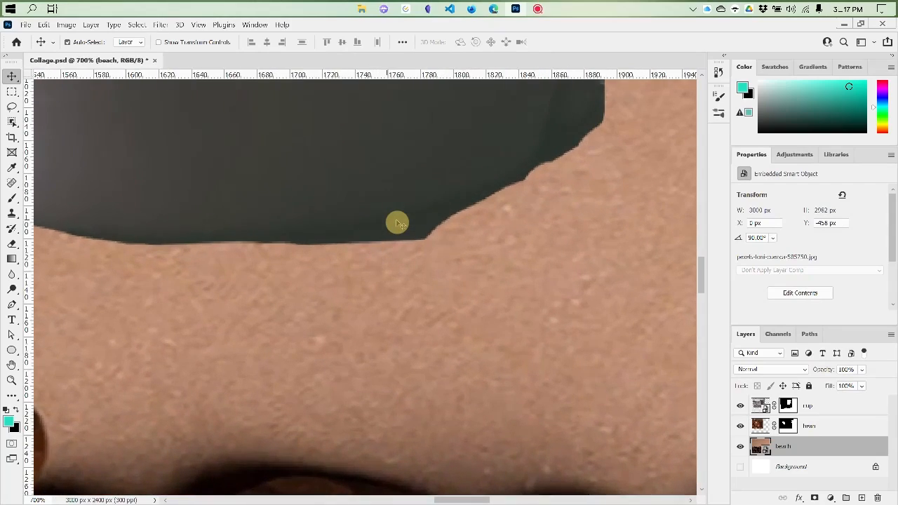
{"action": "key", "text": "ctrl+plus"}
{"action": "key", "text": "ctrl+plus"}
{"action": "key", "text": "ctrl+plus"}
{"action": "key", "text": "ctrl+plus"}
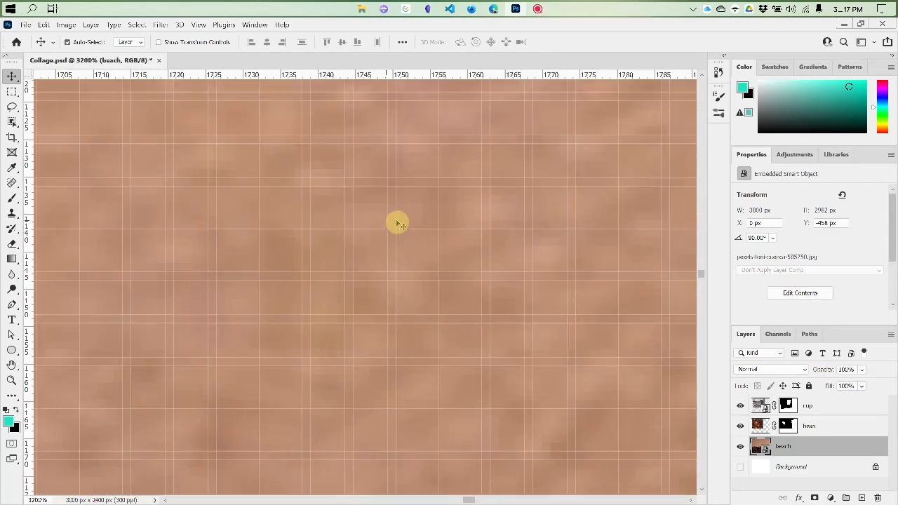
{"action": "left_click_drag", "start_coordinate": [381, 201], "coordinate": [400, 470]}
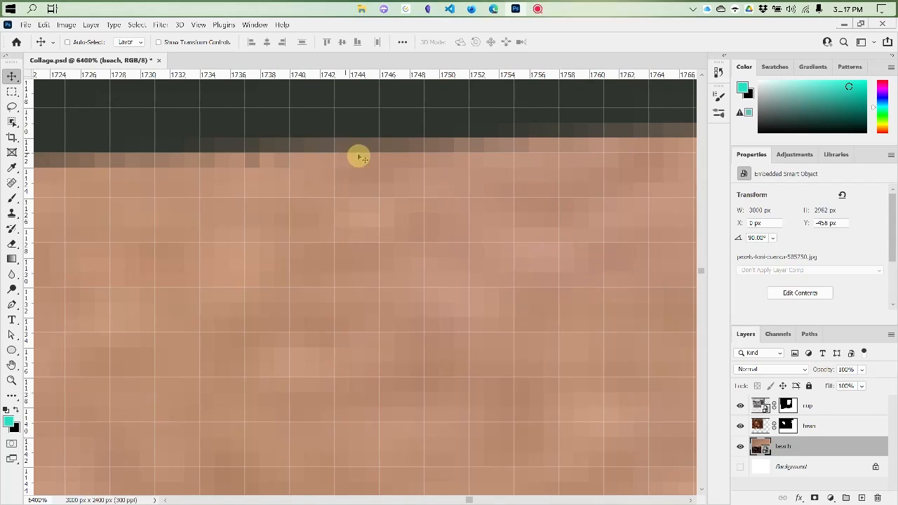
{"action": "key", "text": "ctrl"}
{"action": "key", "text": "ctrl+0"}
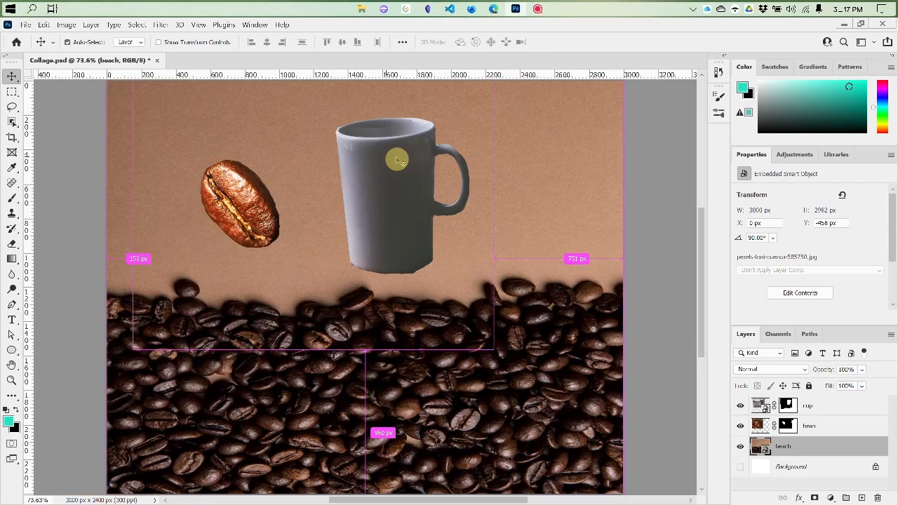
Step: Add a Hue/Saturation adjustment layer directly above the beach layer and shift its Hue to +151
{"action": "left_click", "coordinate": [831, 498]}
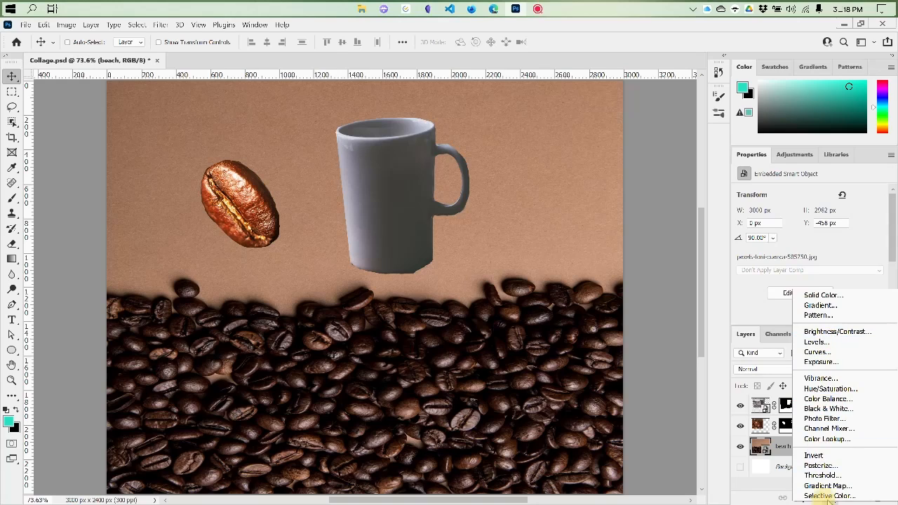
{"action": "left_click", "coordinate": [851, 388]}
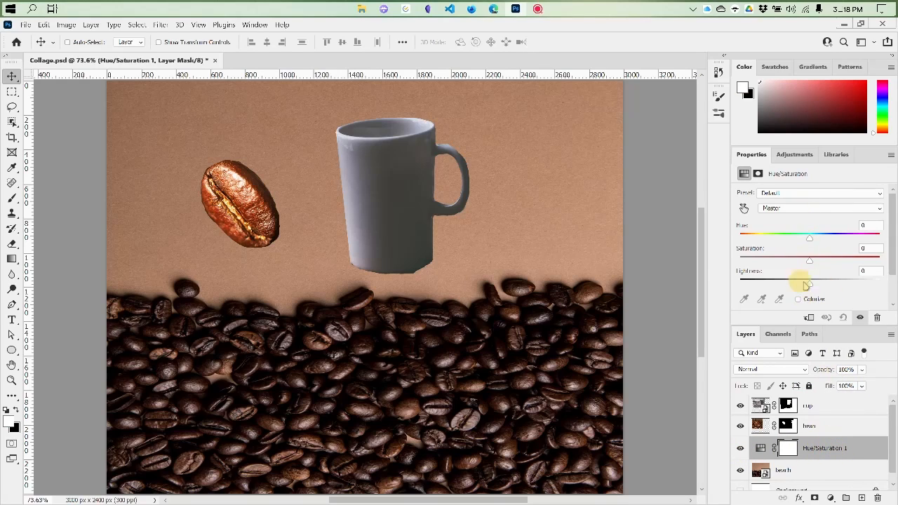
{"action": "left_click_drag", "start_coordinate": [810, 241], "coordinate": [872, 242]}
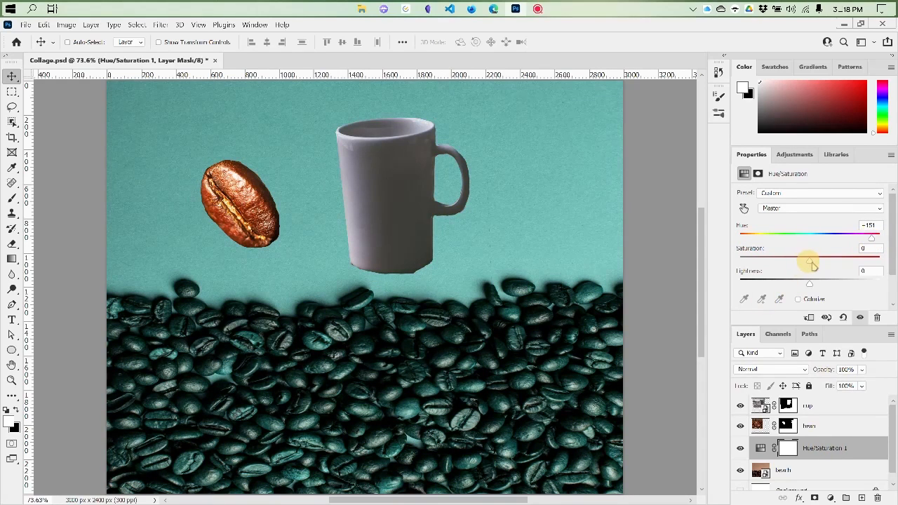
Step: Adjust the Hue/Saturation layer to Hue +166, Saturation +36 and Lightness +4
{"action": "left_click_drag", "start_coordinate": [811, 265], "coordinate": [755, 268]}
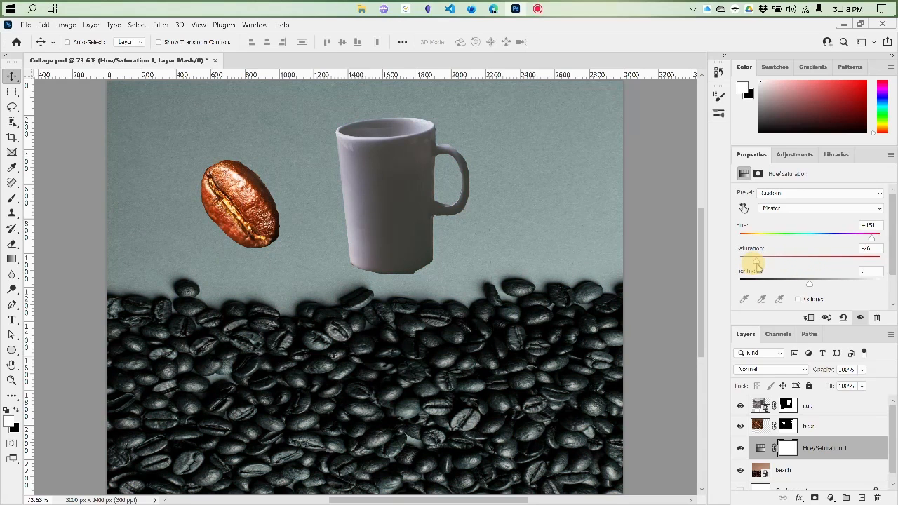
{"action": "left_click_drag", "start_coordinate": [755, 267], "coordinate": [895, 264]}
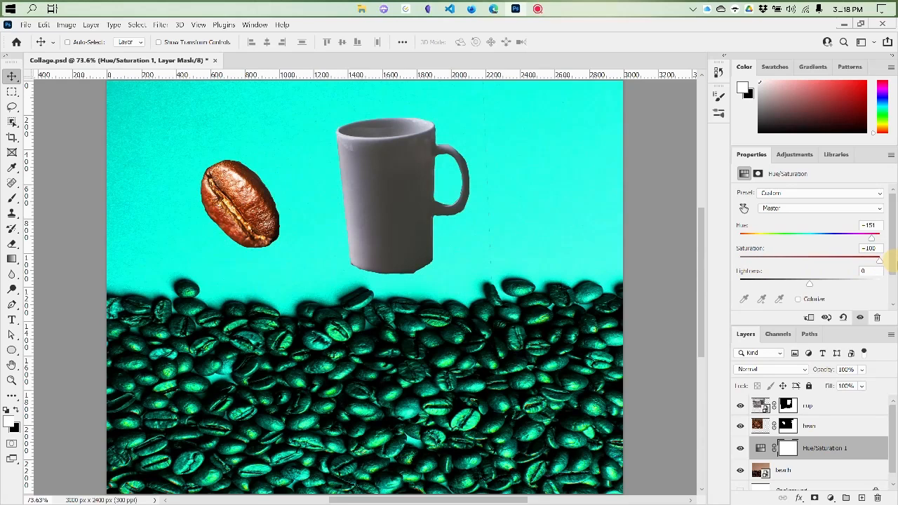
{"action": "left_click_drag", "start_coordinate": [880, 260], "coordinate": [877, 240]}
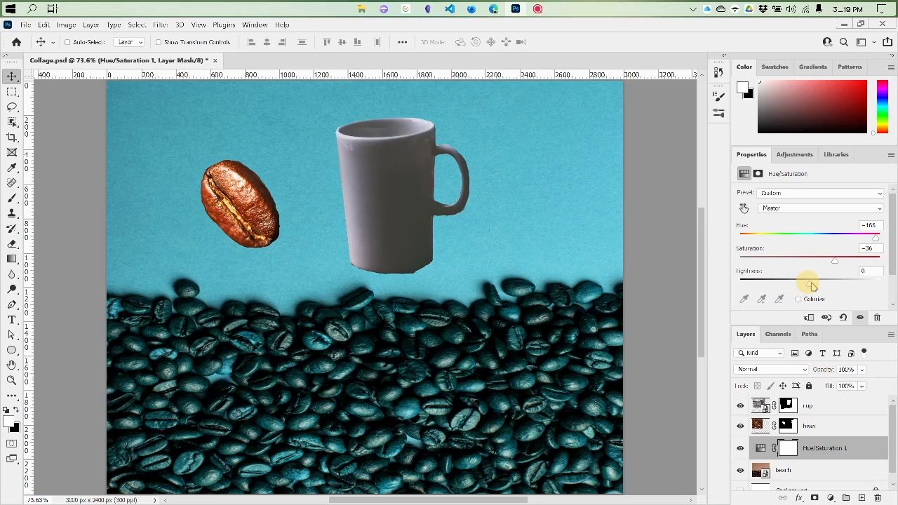
{"action": "left_click_drag", "start_coordinate": [811, 286], "coordinate": [772, 286]}
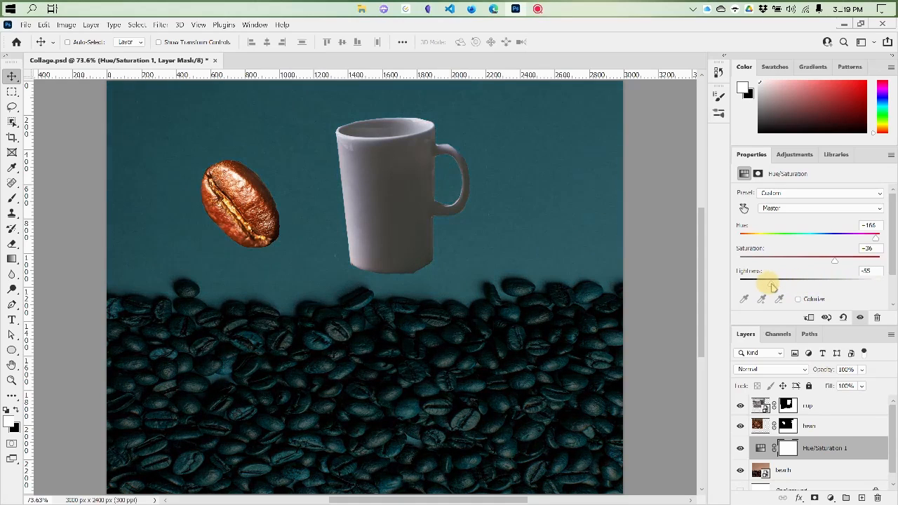
{"action": "left_click_drag", "start_coordinate": [771, 287], "coordinate": [812, 287]}
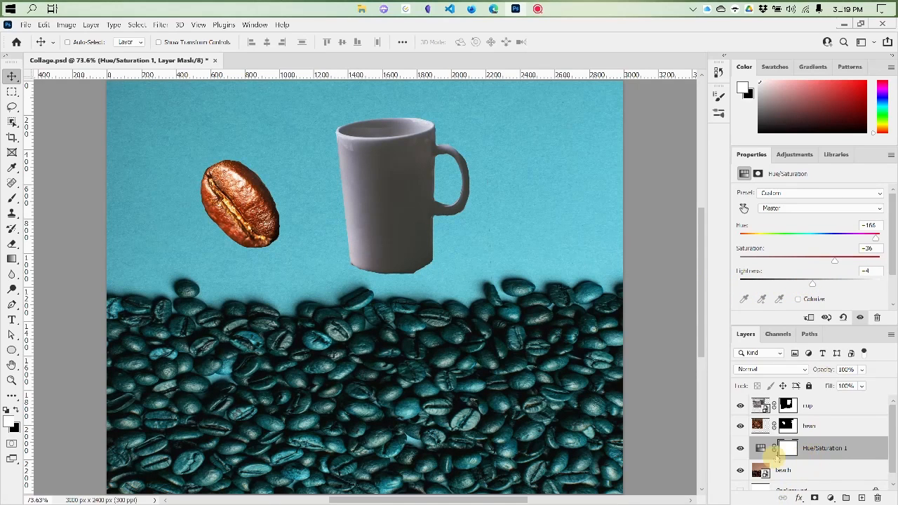
Step: Paint black with a 500 px brush on the Hue/Saturation mask over the right part of the bean pile, undoing the stroke across the background
{"action": "left_click", "coordinate": [832, 407]}
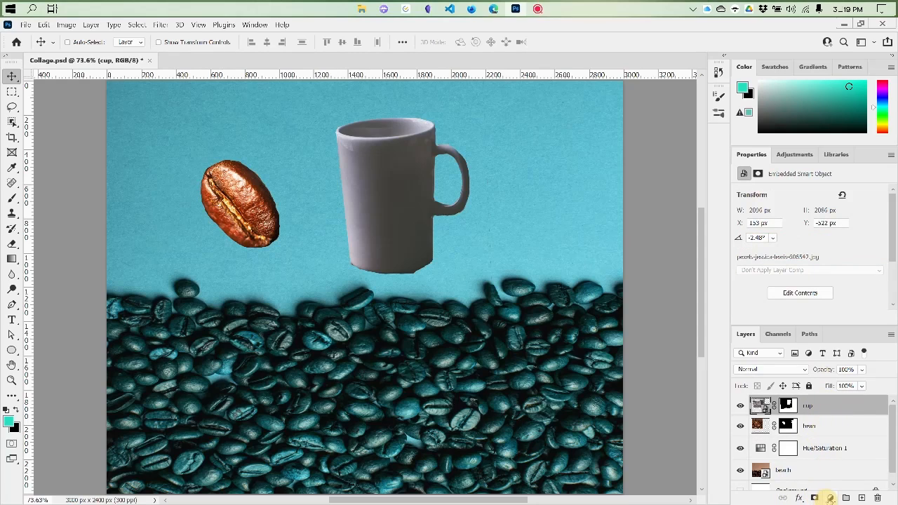
{"action": "left_click", "coordinate": [820, 450]}
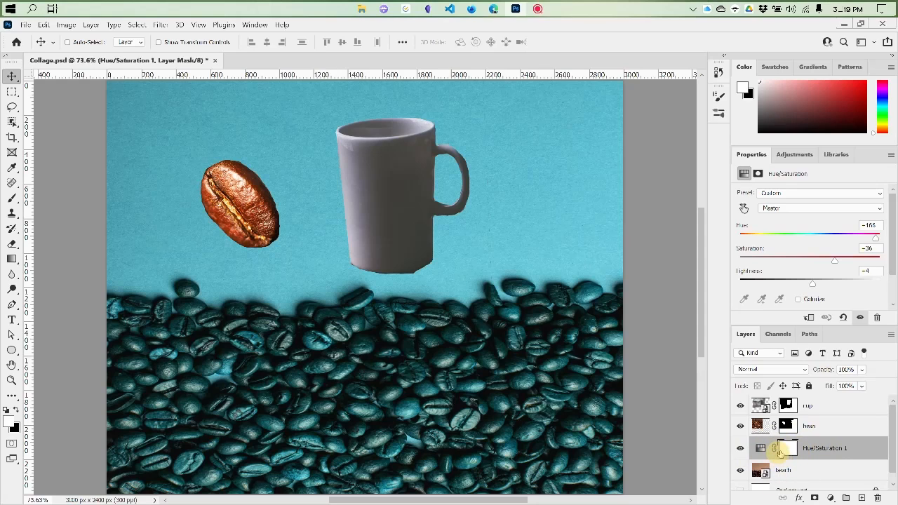
{"action": "left_click", "coordinate": [12, 199]}
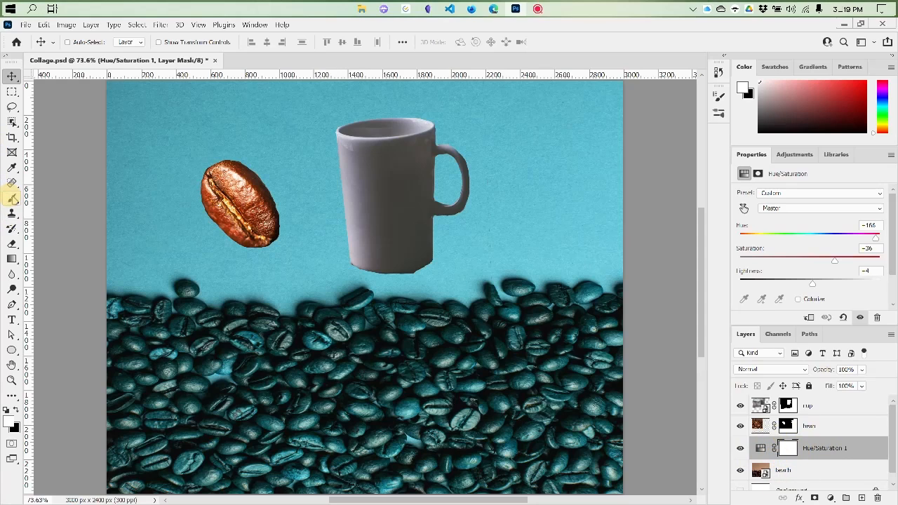
{"action": "left_click", "coordinate": [14, 410]}
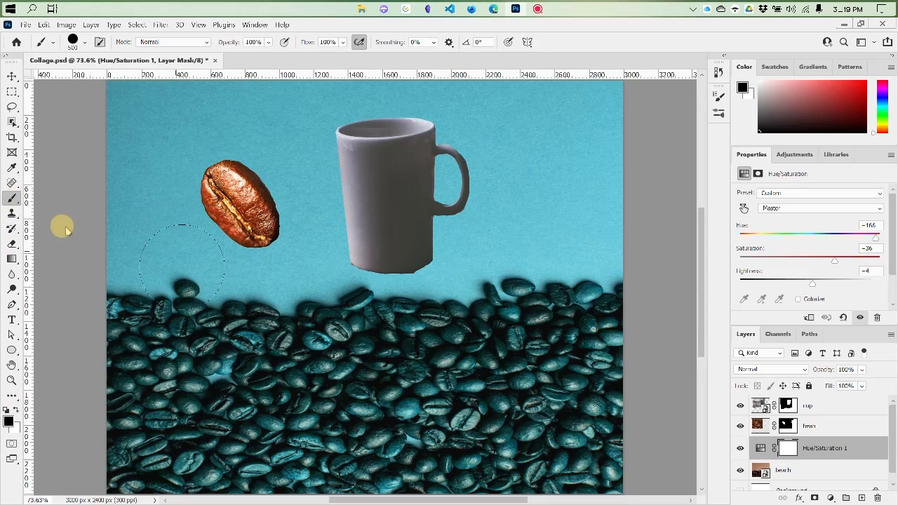
{"action": "mouse_move", "coordinate": [172, 282]}
{"action": "left_mouse_down"}
{"action": "mouse_move", "coordinate": [245, 303]}
{"action": "mouse_move", "coordinate": [574, 312]}
{"action": "mouse_move", "coordinate": [681, 270]}
{"action": "mouse_move", "coordinate": [429, 291]}
{"action": "mouse_move", "coordinate": [623, 251]}
{"action": "mouse_move", "coordinate": [619, 238]}
{"action": "mouse_move", "coordinate": [535, 220]}
{"action": "mouse_move", "coordinate": [570, 185]}
{"action": "mouse_move", "coordinate": [570, 142]}
{"action": "mouse_move", "coordinate": [343, 165]}
{"action": "mouse_move", "coordinate": [523, 164]}
{"action": "mouse_move", "coordinate": [523, 301]}
{"action": "left_mouse_up"}
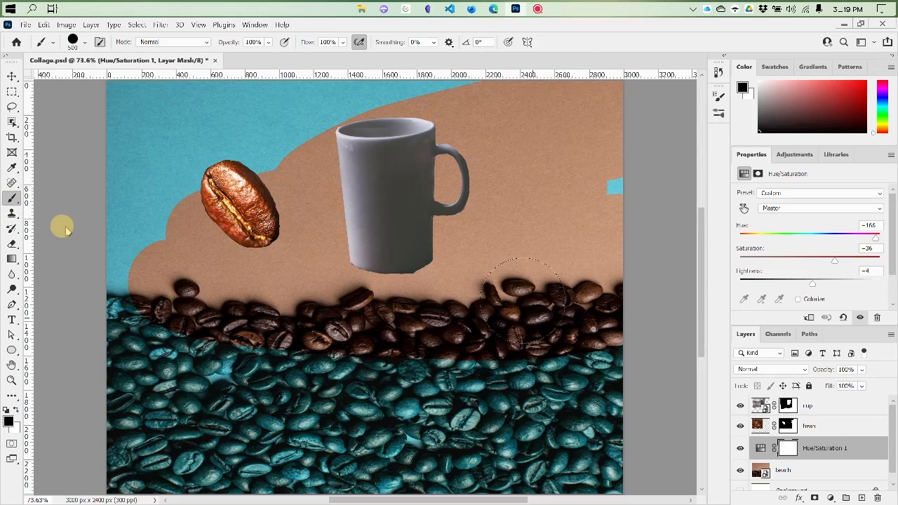
{"action": "key", "text": "ctrl+z"}
{"action": "mouse_move", "coordinate": [509, 371]}
{"action": "left_mouse_down"}
{"action": "mouse_move", "coordinate": [570, 349]}
{"action": "mouse_move", "coordinate": [515, 343]}
{"action": "left_mouse_up"}
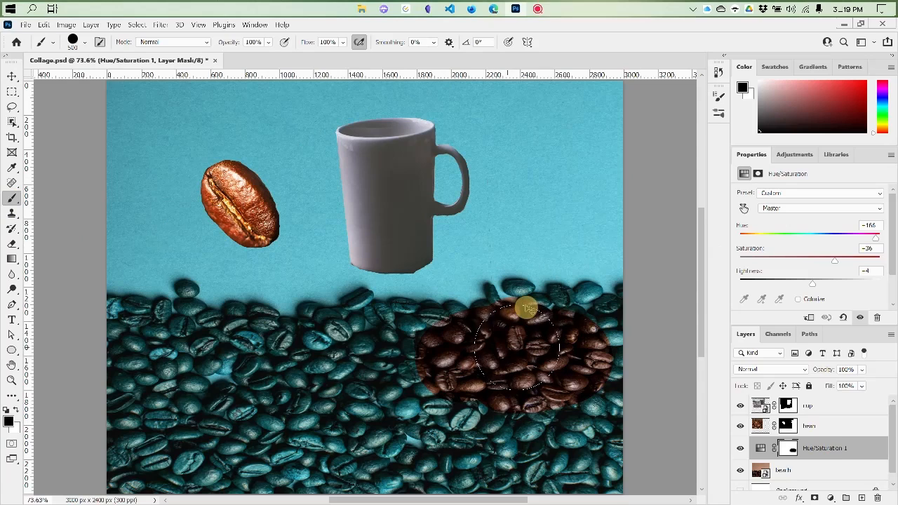
Step: Reduce the brush to 100 px and paint black on the mask along the upper edge of the bean pile
{"action": "key", "text": "bracketleft"}
{"action": "key", "text": "bracketleft"}
{"action": "key", "text": "bracketleft"}
{"action": "key", "text": "bracketleft"}
{"action": "key", "text": "bracketleft"}
{"action": "mouse_move", "coordinate": [515, 284]}
{"action": "left_mouse_down"}
{"action": "mouse_move", "coordinate": [572, 287]}
{"action": "mouse_move", "coordinate": [510, 316]}
{"action": "mouse_move", "coordinate": [565, 310]}
{"action": "mouse_move", "coordinate": [586, 290]}
{"action": "mouse_move", "coordinate": [619, 305]}
{"action": "mouse_move", "coordinate": [622, 298]}
{"action": "mouse_move", "coordinate": [453, 311]}
{"action": "left_mouse_up"}
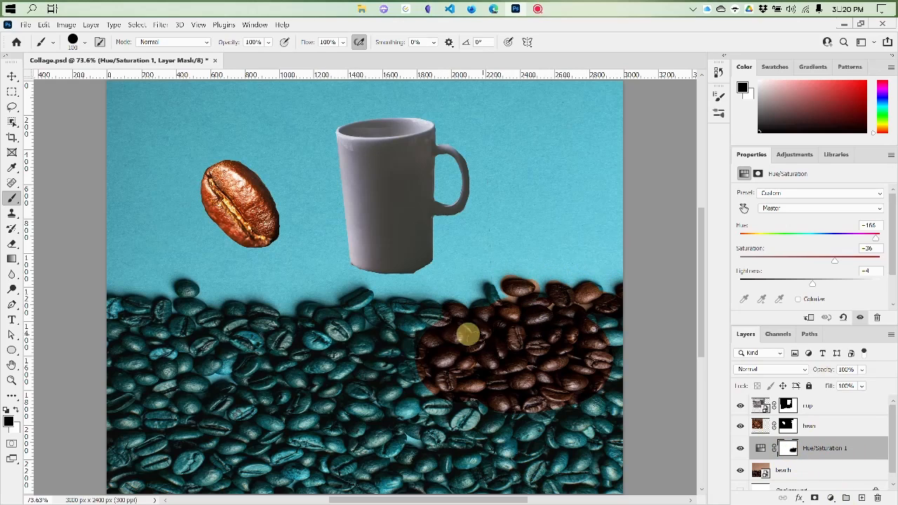
{"action": "mouse_move", "coordinate": [441, 311]}
{"action": "left_mouse_down"}
{"action": "mouse_move", "coordinate": [419, 296]}
{"action": "mouse_move", "coordinate": [360, 297]}
{"action": "mouse_move", "coordinate": [317, 309]}
{"action": "mouse_move", "coordinate": [239, 309]}
{"action": "mouse_move", "coordinate": [185, 303]}
{"action": "mouse_move", "coordinate": [178, 287]}
{"action": "mouse_move", "coordinate": [185, 301]}
{"action": "mouse_move", "coordinate": [101, 306]}
{"action": "mouse_move", "coordinate": [274, 316]}
{"action": "mouse_move", "coordinate": [275, 361]}
{"action": "mouse_move", "coordinate": [269, 334]}
{"action": "mouse_move", "coordinate": [484, 315]}
{"action": "mouse_move", "coordinate": [694, 353]}
{"action": "mouse_move", "coordinate": [310, 367]}
{"action": "mouse_move", "coordinate": [128, 385]}
{"action": "mouse_move", "coordinate": [823, 406]}
{"action": "mouse_move", "coordinate": [724, 359]}
{"action": "mouse_move", "coordinate": [463, 394]}
{"action": "mouse_move", "coordinate": [554, 392]}
{"action": "left_mouse_up"}
Step: Enlarge the brush to 300 px and mask the remaining lower beans out of the Hue/Saturation adjustment
{"action": "key", "text": "bracketright"}
{"action": "key", "text": "bracketright"}
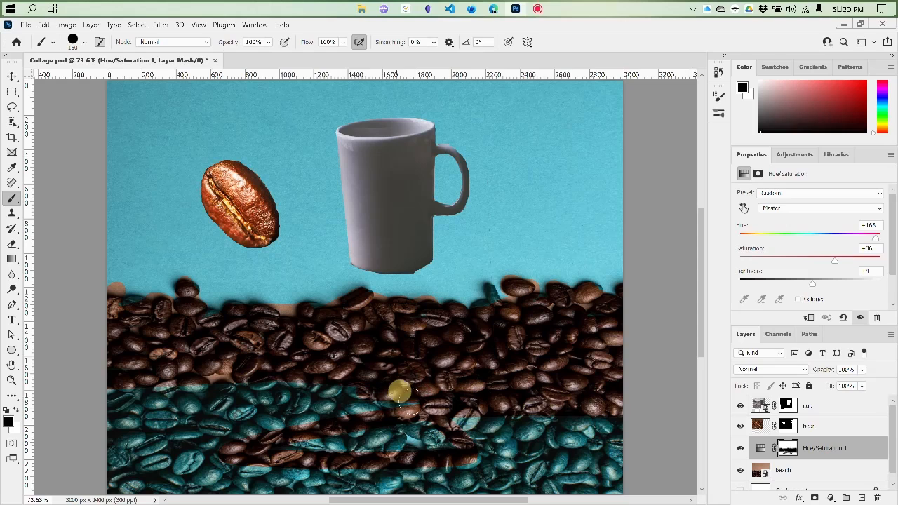
{"action": "key", "text": "bracketright"}
{"action": "mouse_move", "coordinate": [403, 405]}
{"action": "left_mouse_down"}
{"action": "mouse_move", "coordinate": [179, 407]}
{"action": "mouse_move", "coordinate": [621, 421]}
{"action": "mouse_move", "coordinate": [622, 465]}
{"action": "mouse_move", "coordinate": [2, 489]}
{"action": "left_mouse_up"}
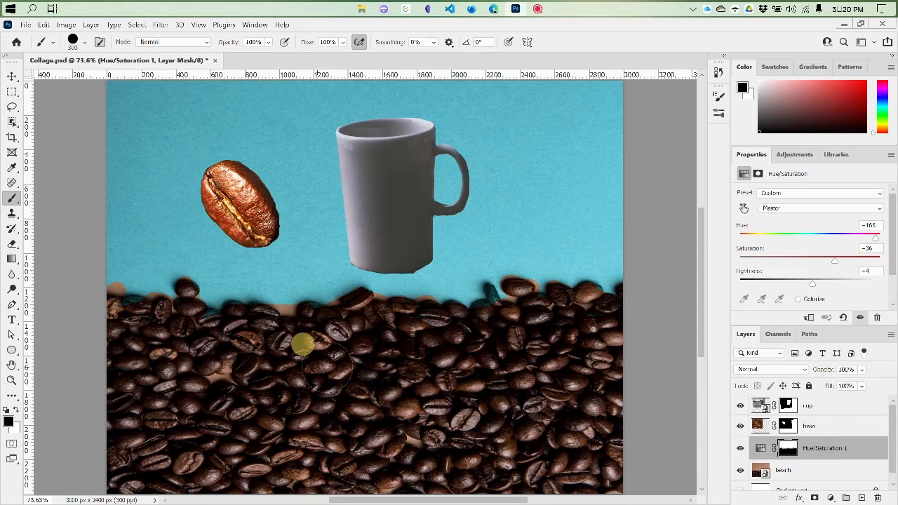
Step: Paint white on the mask with a 150 px brush to restore the blue background just above the beans
{"action": "key", "text": "bracketleft"}
{"action": "key", "text": "bracketleft"}
{"action": "key", "text": "bracketleft"}
{"action": "key", "text": "bracketleft"}
{"action": "key", "text": "bracketleft"}
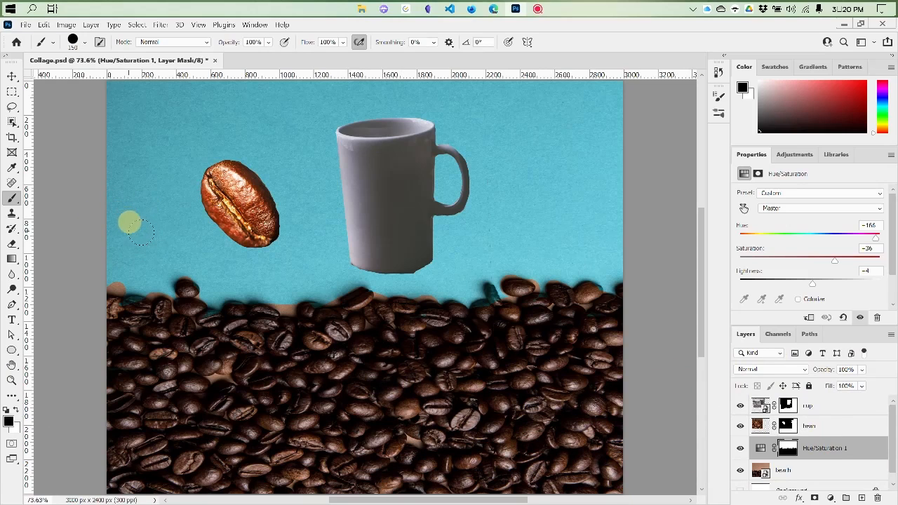
{"action": "key", "text": "x"}
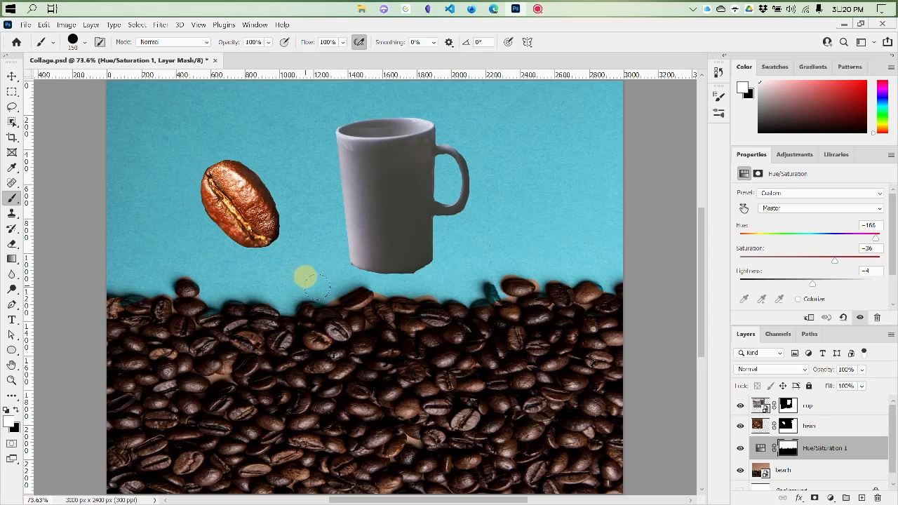
Step: Compare the collage with the Hue/Saturation adjustment layer hidden and shown, leaving it visible
{"action": "left_click", "coordinate": [740, 448]}
{"action": "left_click", "coordinate": [740, 447]}
{"action": "left_click", "coordinate": [740, 448]}
{"action": "left_click", "coordinate": [741, 448]}
{"action": "left_click", "coordinate": [740, 448]}
{"action": "left_click", "coordinate": [741, 447]}
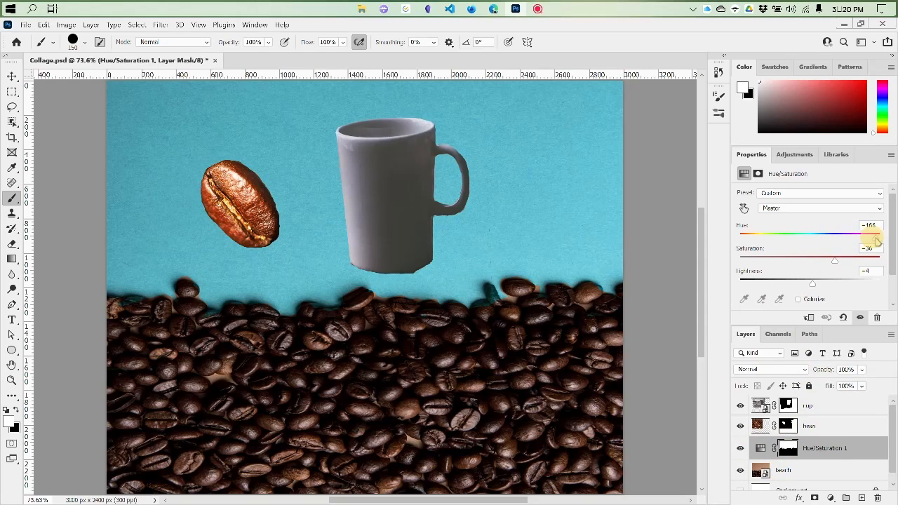
Step: Change the Hue/Saturation layer's Hue to -32 and hide the layer to view the original background
{"action": "left_click_drag", "start_coordinate": [877, 241], "coordinate": [790, 237]}
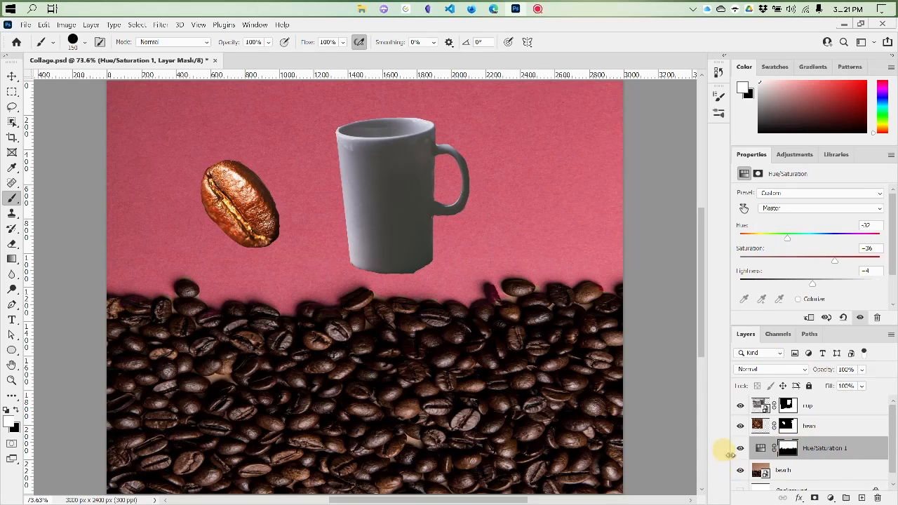
{"action": "left_click", "coordinate": [739, 450]}
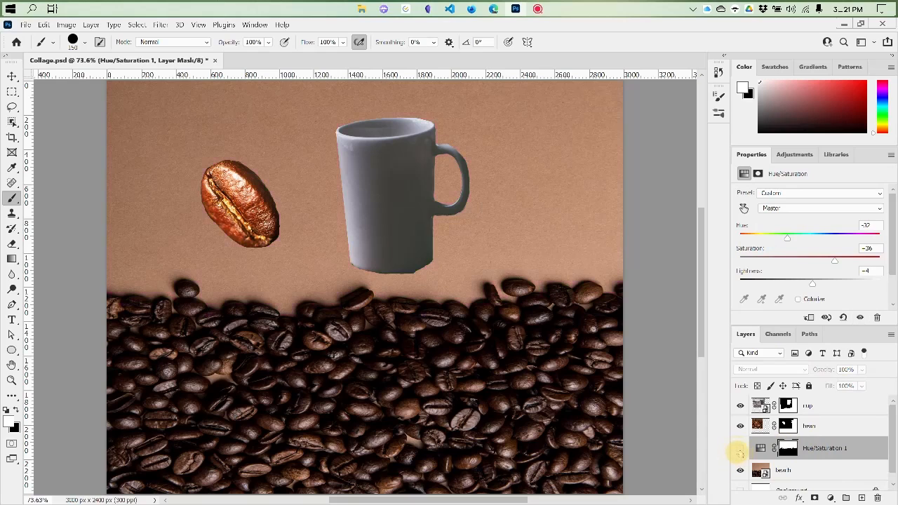
Step: Show the recolored background by making the Hue/Saturation 1 adjustment visible, inspect the collage, and hide the adjustment again
{"action": "left_click", "coordinate": [739, 450]}
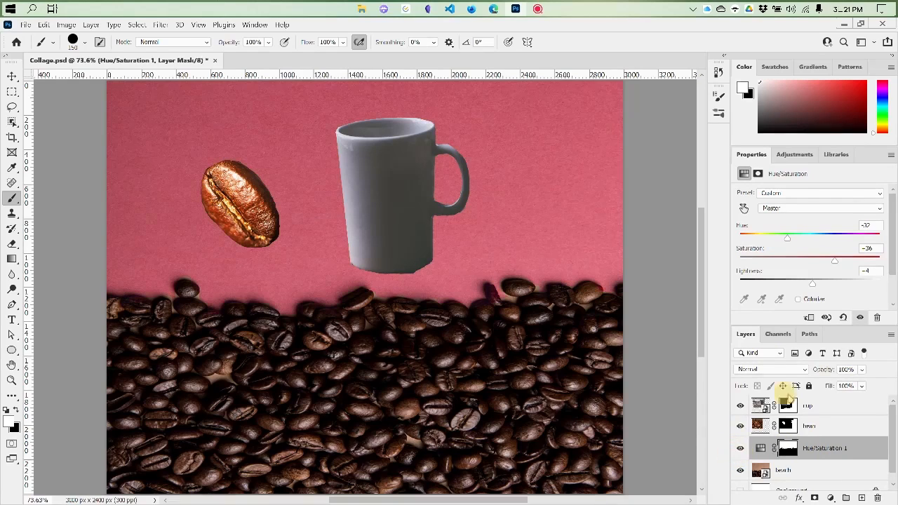
{"action": "scroll", "coordinate": [271, 296], "scroll_direction": "up", "scroll_amount": 3}
{"action": "scroll", "coordinate": [247, 288], "scroll_direction": "down", "scroll_amount": 4}
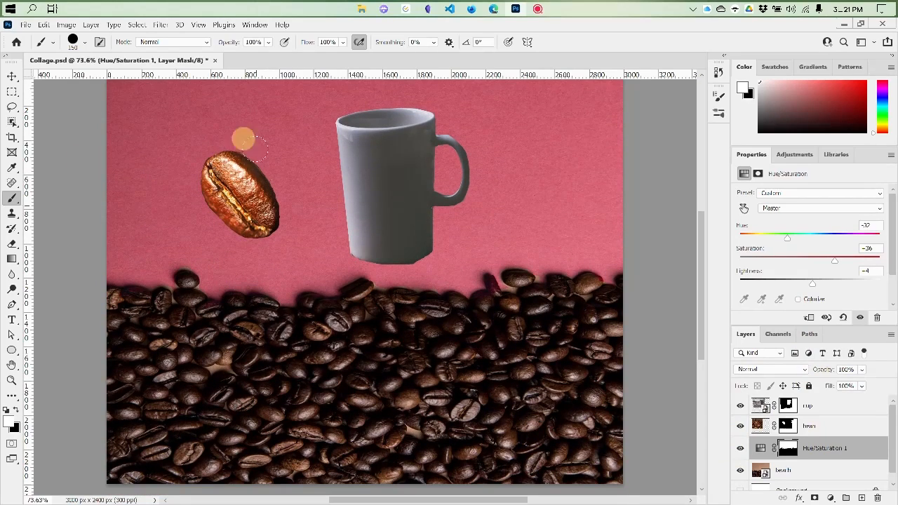
{"action": "left_click_drag", "start_coordinate": [279, 225], "coordinate": [232, 199]}
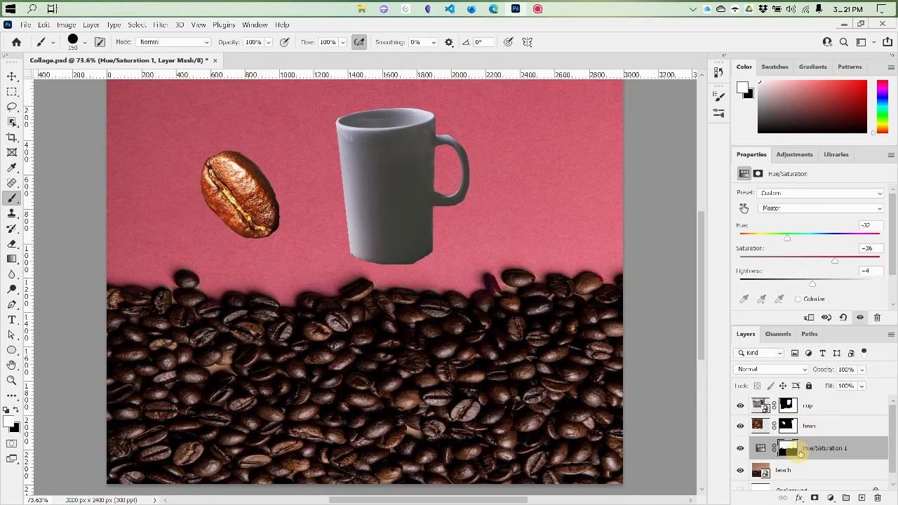
{"action": "left_click", "coordinate": [740, 448]}
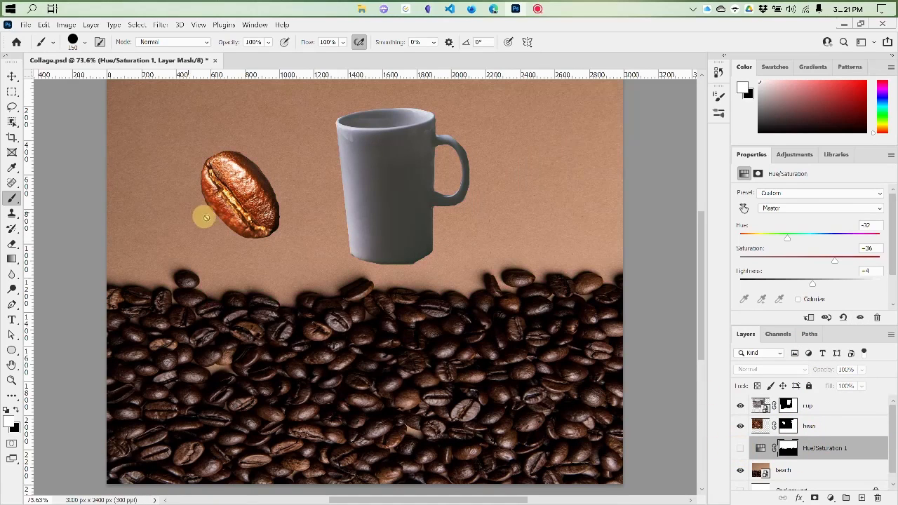
{"action": "scroll", "coordinate": [206, 218], "scroll_direction": "up", "scroll_amount": 3}
{"action": "scroll", "coordinate": [372, 238], "scroll_direction": "down", "scroll_amount": 3}
{"action": "scroll", "coordinate": [467, 282], "scroll_direction": "down", "scroll_amount": 3}
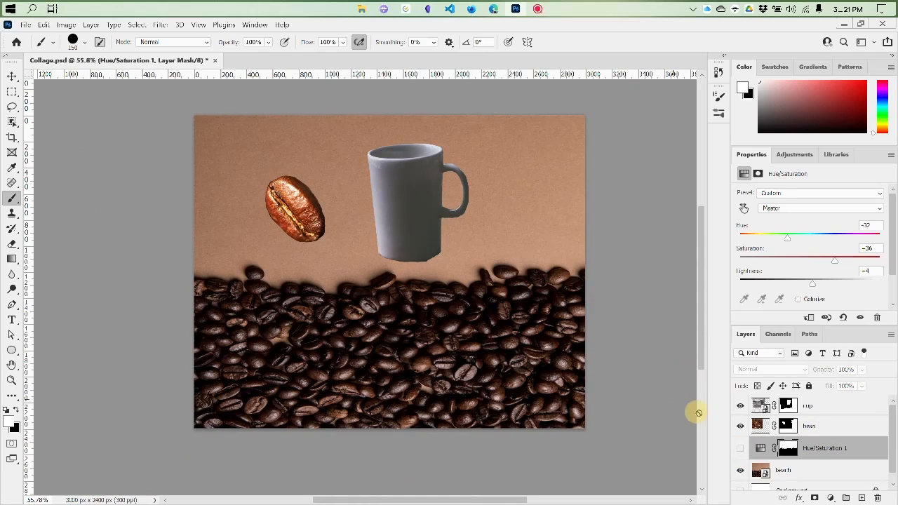
Step: Hide the cup and bean layers to view the plain background image, and show both layers again
{"action": "left_click", "coordinate": [741, 405]}
{"action": "left_click", "coordinate": [741, 426]}
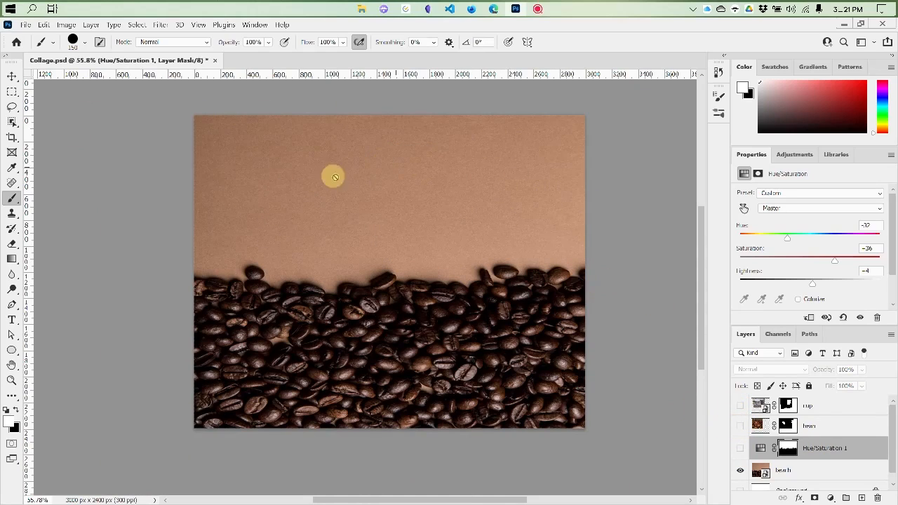
{"action": "left_click", "coordinate": [740, 426]}
{"action": "left_click", "coordinate": [740, 406]}
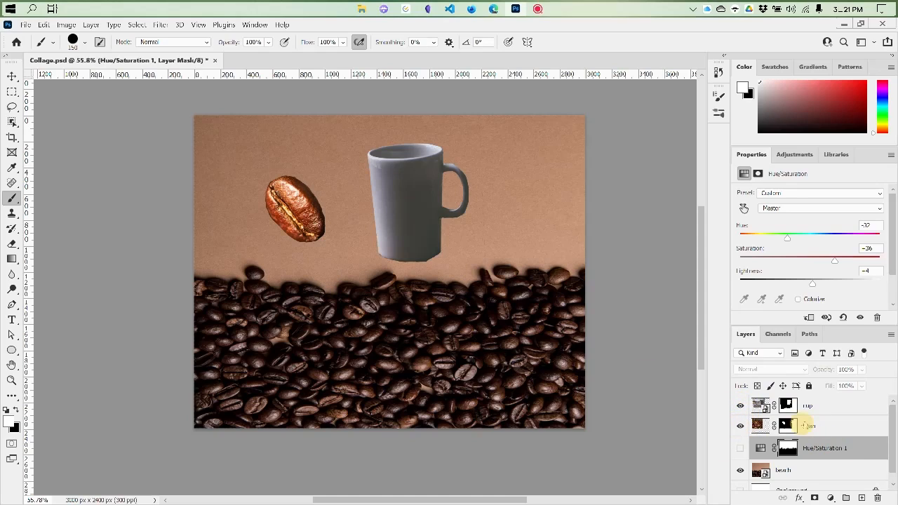
Step: Rotate the bean layer so the large bean lies horizontally, and place it over the middle of the coffee bean pile
{"action": "left_click", "coordinate": [800, 426]}
{"action": "key", "text": "v"}
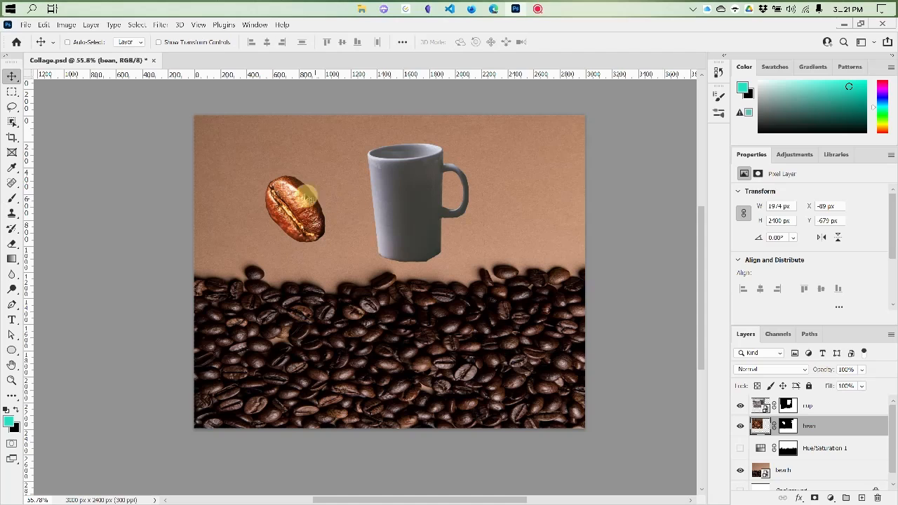
{"action": "key", "text": "ctrl+t"}
{"action": "left_click_drag", "start_coordinate": [295, 209], "coordinate": [400, 345]}
{"action": "left_click_drag", "start_coordinate": [555, 155], "coordinate": [382, 151]}
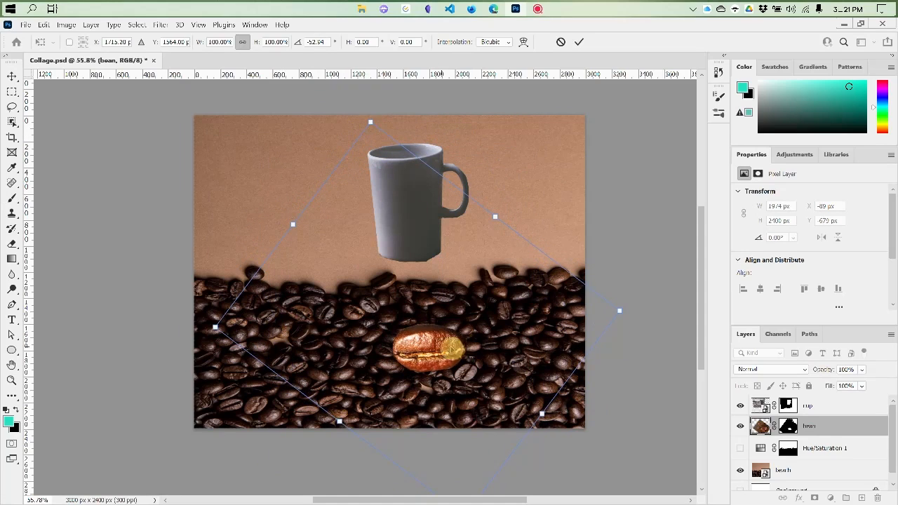
{"action": "left_click_drag", "start_coordinate": [426, 345], "coordinate": [405, 331]}
{"action": "left_click_drag", "start_coordinate": [613, 296], "coordinate": [126, 304]}
{"action": "left_click_drag", "start_coordinate": [407, 276], "coordinate": [414, 345]}
{"action": "key", "text": "Return"}
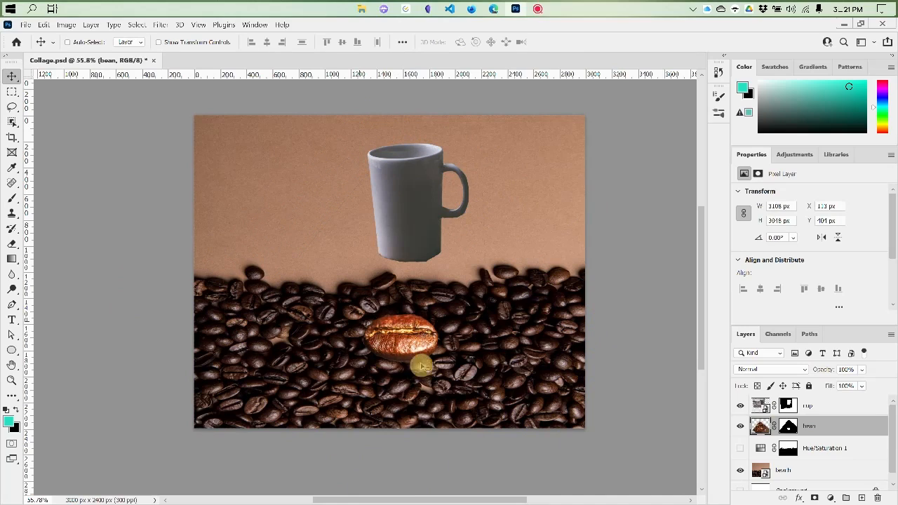
Step: Add a Hue/Saturation adjustment layer above the bean layer, set its Hue to -35, and enlarge the layer list
{"action": "left_click", "coordinate": [831, 498]}
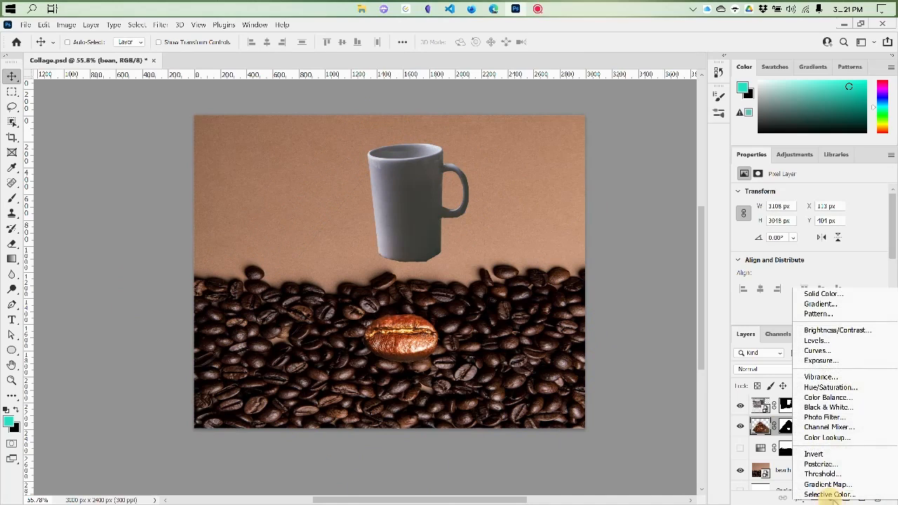
{"action": "left_click", "coordinate": [844, 387]}
{"action": "left_click_drag", "start_coordinate": [809, 238], "coordinate": [793, 240]}
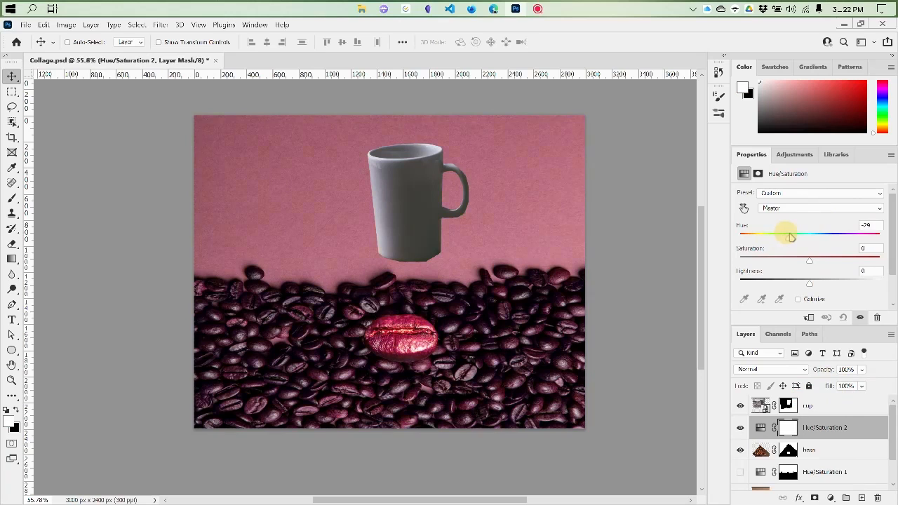
{"action": "left_click_drag", "start_coordinate": [792, 237], "coordinate": [802, 238]}
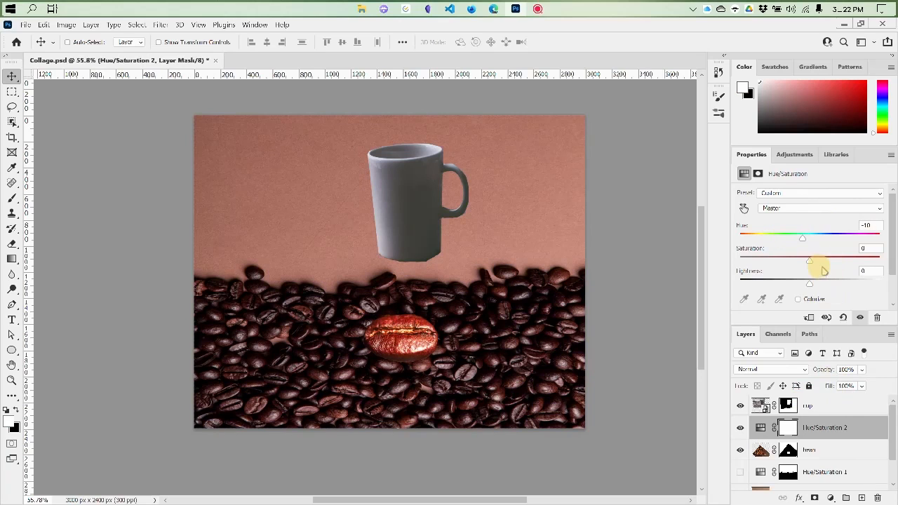
{"action": "left_click_drag", "start_coordinate": [788, 244], "coordinate": [785, 242]}
{"action": "left_click_drag", "start_coordinate": [885, 429], "coordinate": [890, 481]}
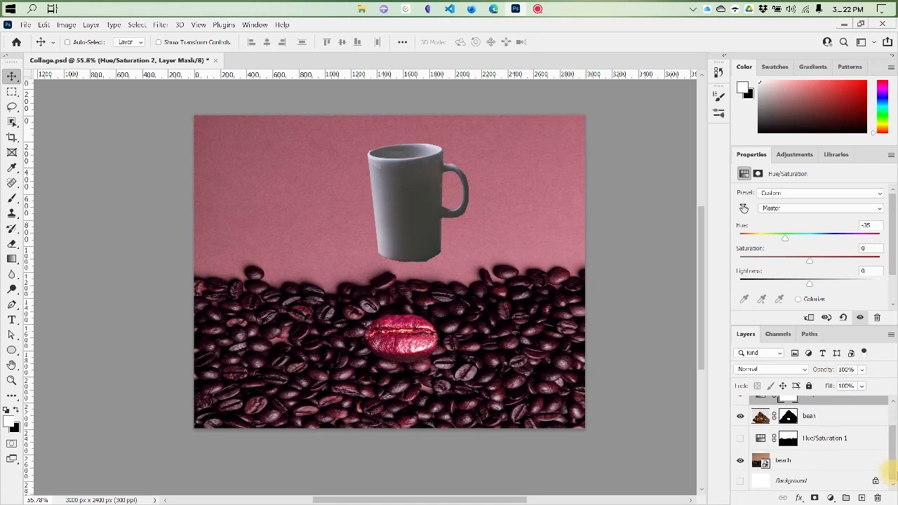
{"action": "scroll", "coordinate": [839, 432], "scroll_direction": "up", "scroll_amount": 2}
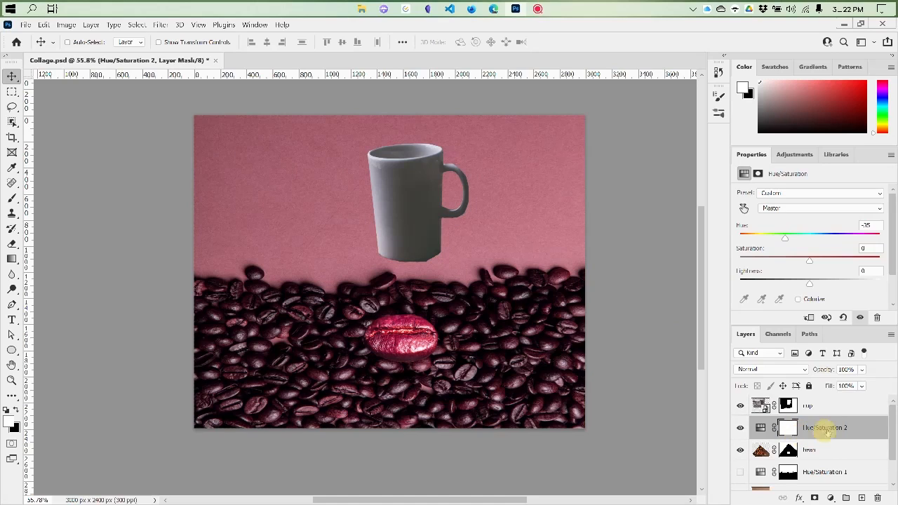
{"action": "mouse_move", "coordinate": [892, 424]}
{"action": "left_mouse_down"}
{"action": "mouse_move", "coordinate": [892, 446]}
{"action": "mouse_move", "coordinate": [893, 424]}
{"action": "left_mouse_up"}
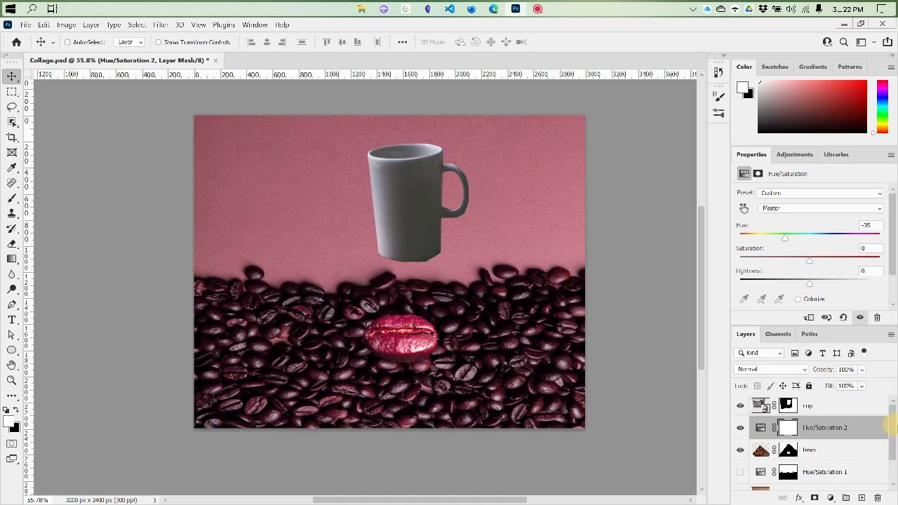
{"action": "left_click_drag", "start_coordinate": [786, 327], "coordinate": [785, 297]}
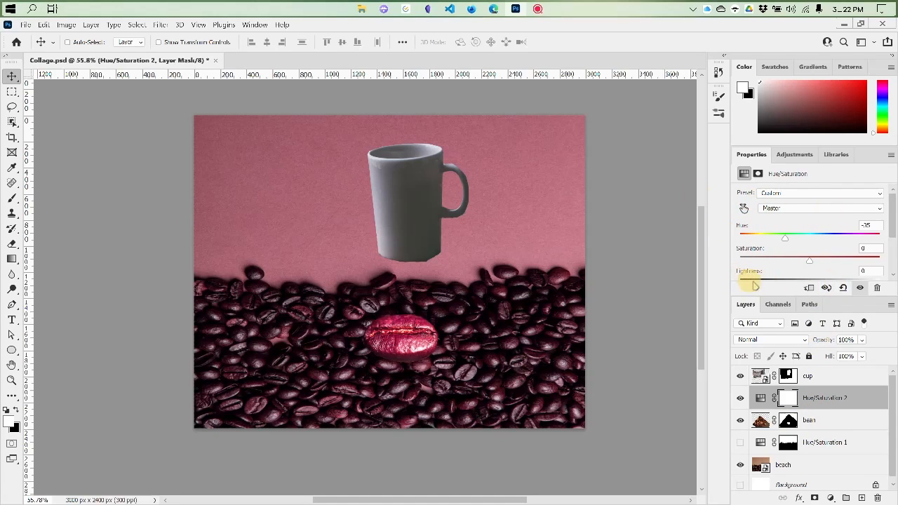
Step: Toggle the new Hue/Saturation adjustment's clipping to the bean layer on and off, leaving it unclipped
{"action": "left_click", "coordinate": [809, 288]}
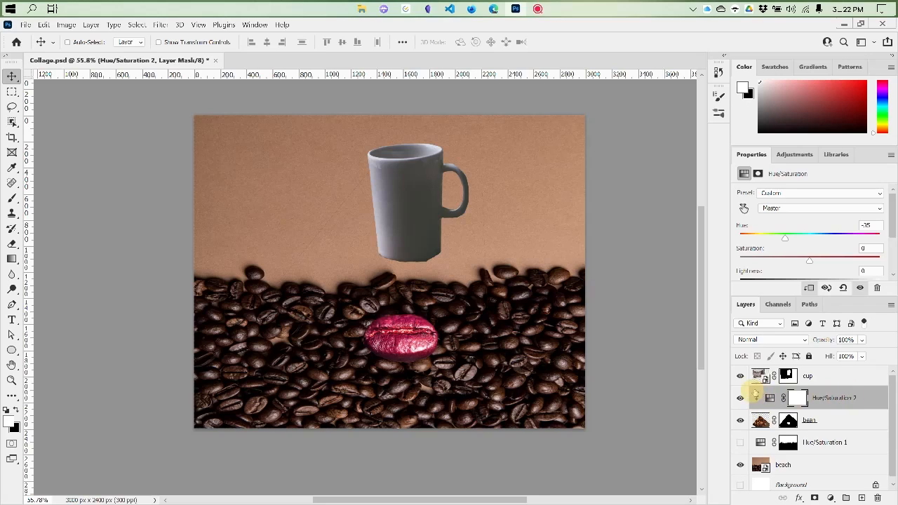
{"action": "left_click", "coordinate": [754, 409], "text": "alt"}
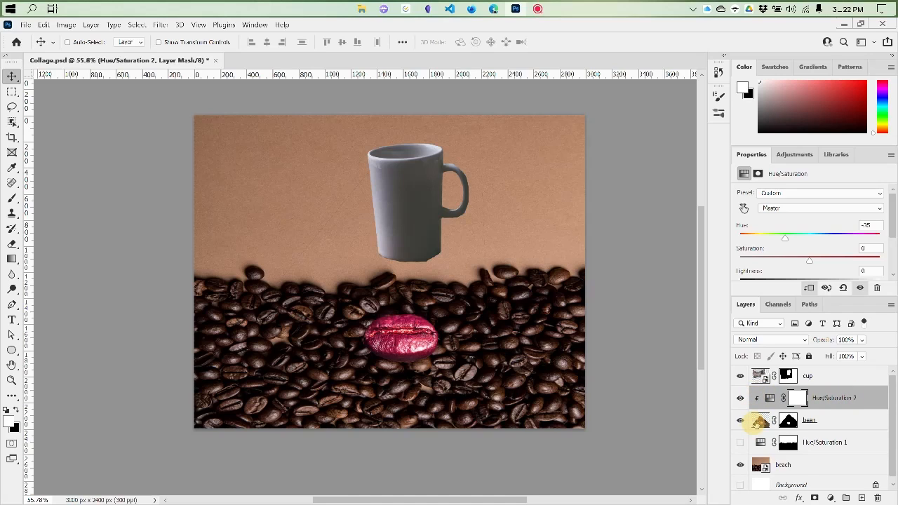
{"action": "left_click", "coordinate": [809, 288]}
{"action": "left_click", "coordinate": [808, 288]}
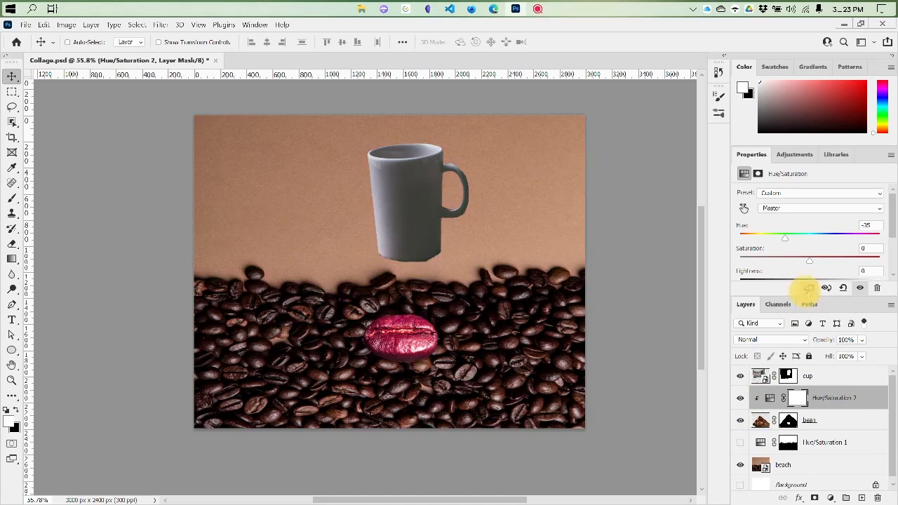
{"action": "left_click", "coordinate": [808, 288]}
{"action": "left_click", "coordinate": [809, 289]}
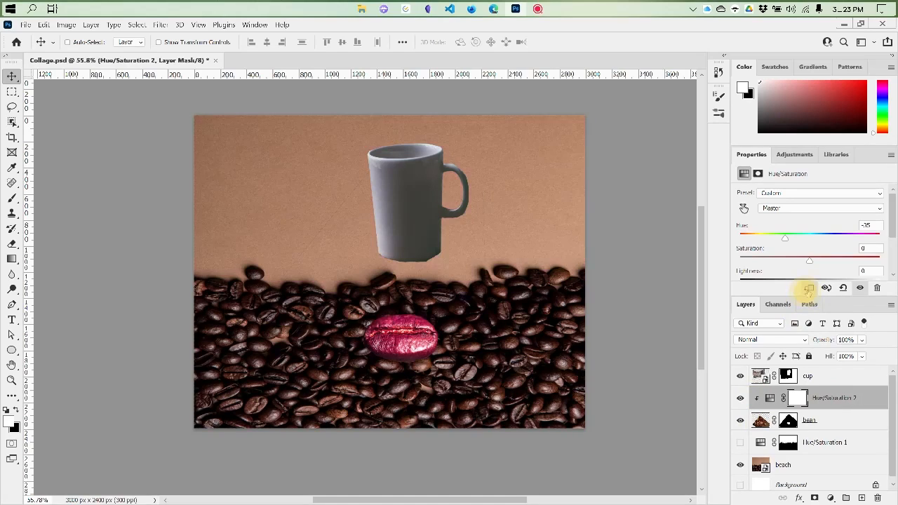
{"action": "left_click", "coordinate": [808, 288]}
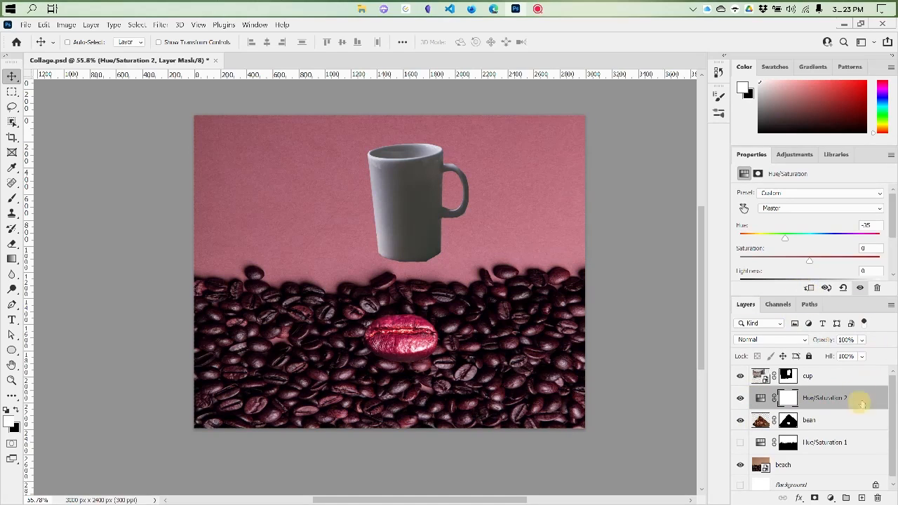
Step: Clip the Hue/Saturation 2 adjustment to the bean layer and set its Hue to -18 and Saturation to +23
{"action": "left_click", "coordinate": [824, 410], "text": "alt"}
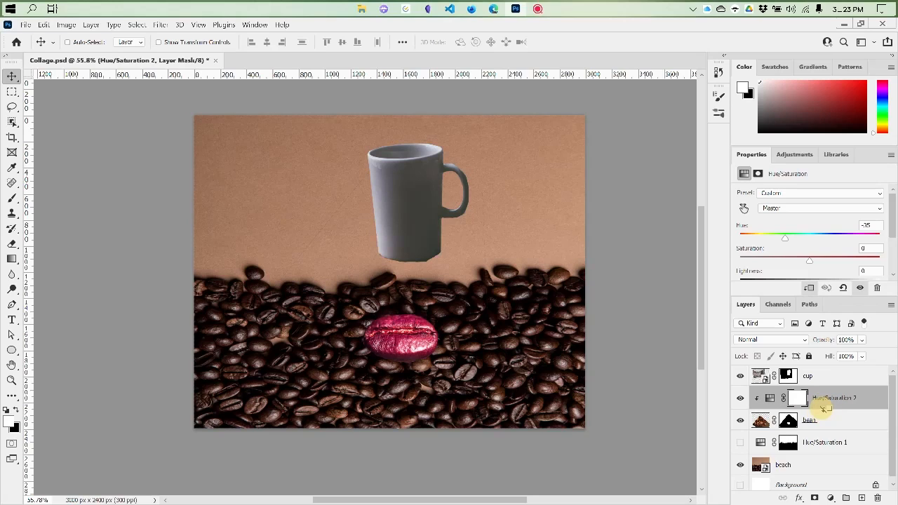
{"action": "mouse_move", "coordinate": [785, 238]}
{"action": "left_mouse_down"}
{"action": "mouse_move", "coordinate": [842, 242]}
{"action": "mouse_move", "coordinate": [795, 249]}
{"action": "mouse_move", "coordinate": [816, 260]}
{"action": "mouse_move", "coordinate": [825, 261]}
{"action": "mouse_move", "coordinate": [784, 238]}
{"action": "mouse_move", "coordinate": [799, 240]}
{"action": "left_mouse_up"}
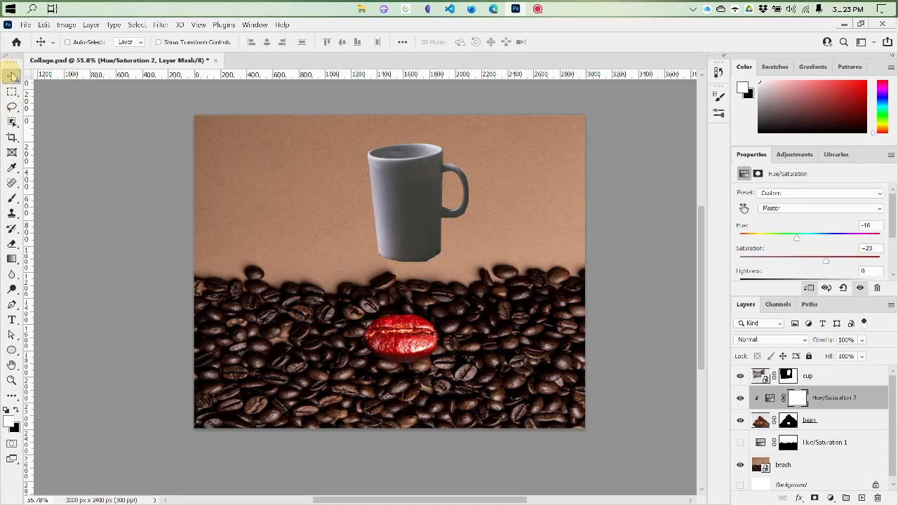
Step: Rotate the cup about 95° clockwise so its handle faces down, and position it above the beans, left of the collage's center
{"action": "left_click", "coordinate": [818, 375]}
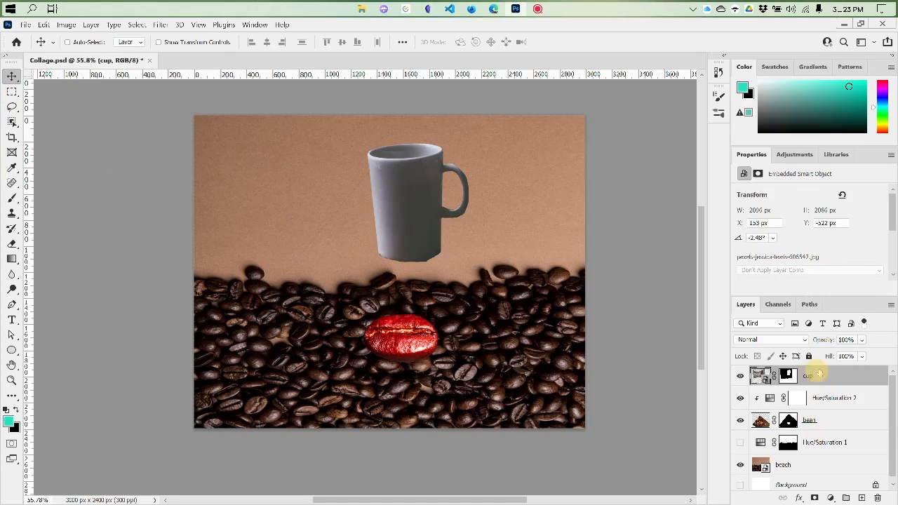
{"action": "left_click_drag", "start_coordinate": [400, 211], "coordinate": [353, 211]}
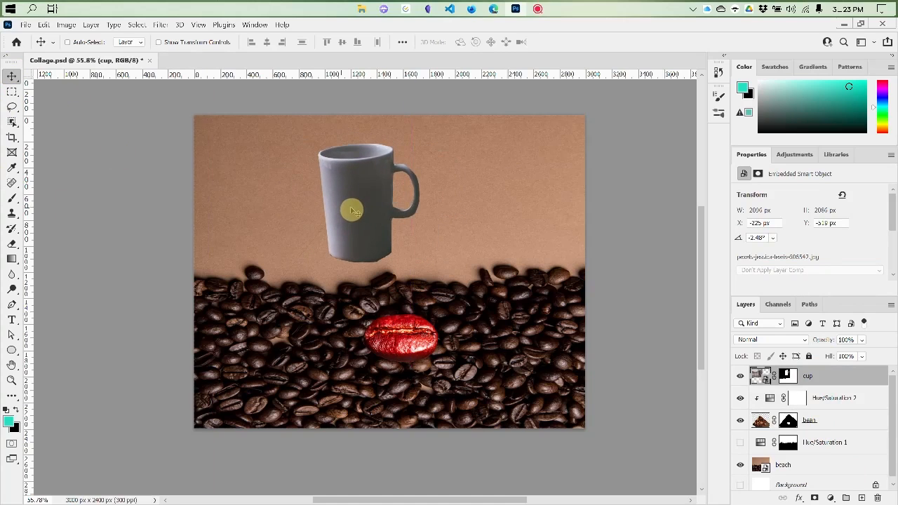
{"action": "key", "text": "ctrl+t"}
{"action": "left_click_drag", "start_coordinate": [450, 329], "coordinate": [127, 334]}
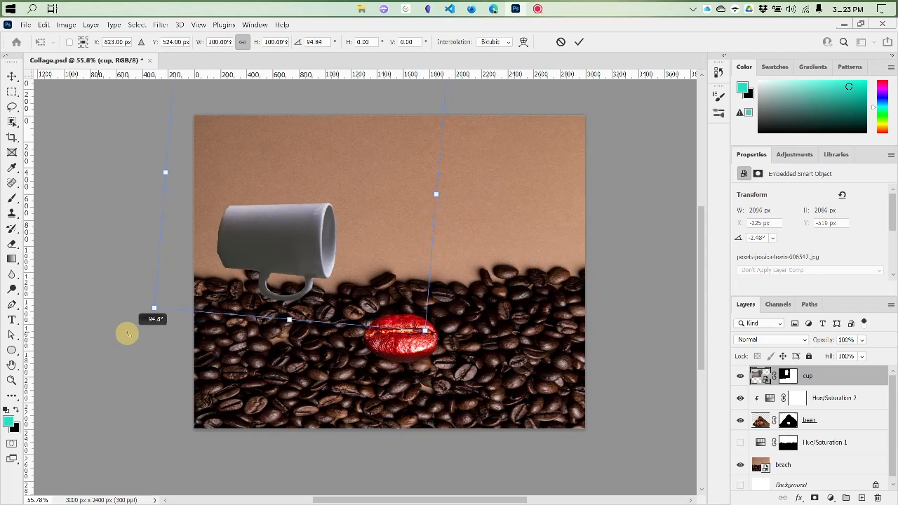
{"action": "left_click_drag", "start_coordinate": [269, 266], "coordinate": [317, 211]}
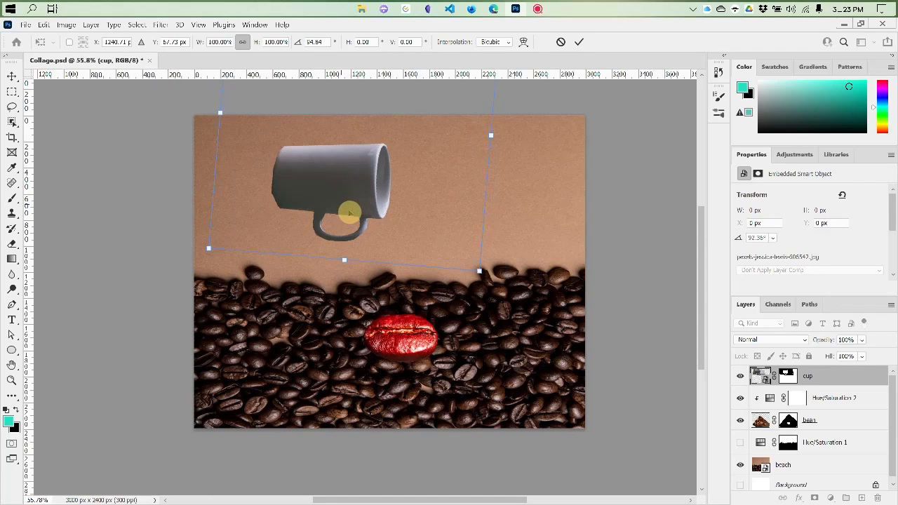
{"action": "key", "text": "Return"}
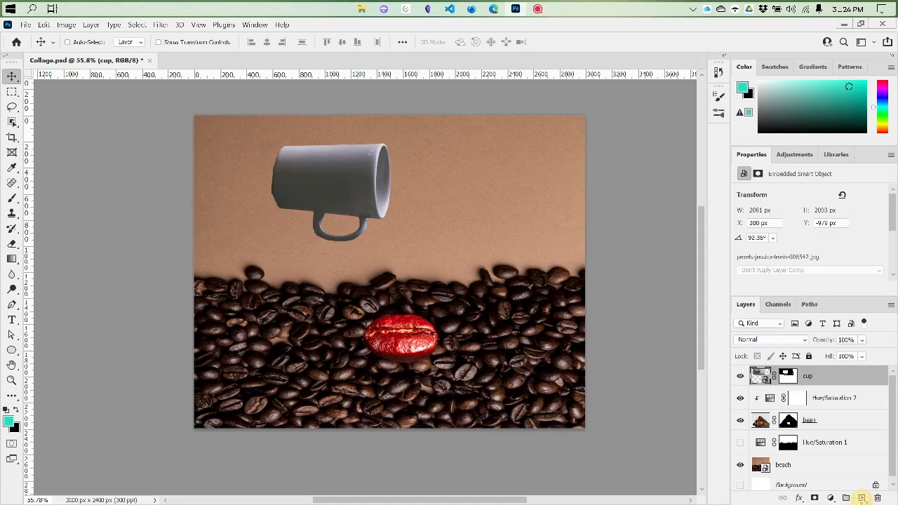
Step: Create a new layer above the cup and paint one black dot inside the cup's handle with a 100 px brush
{"action": "left_click", "coordinate": [862, 497]}
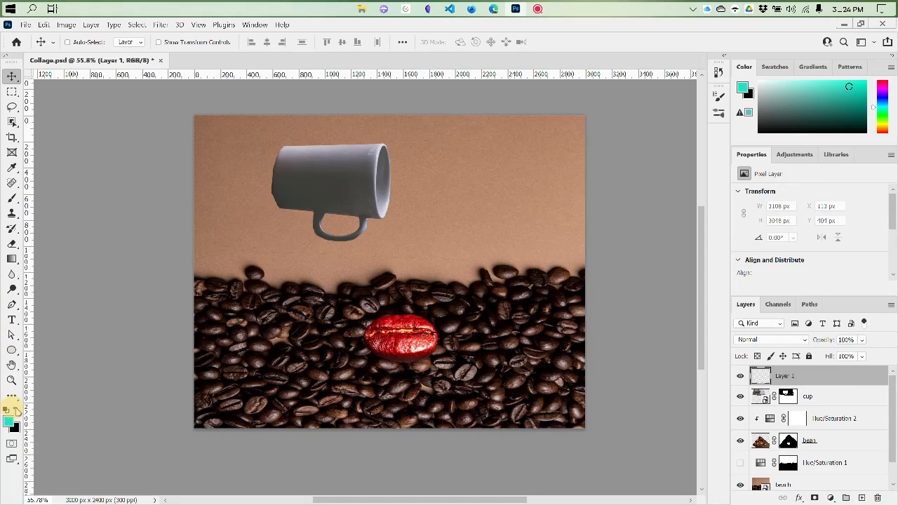
{"action": "left_click", "coordinate": [16, 409]}
{"action": "left_click", "coordinate": [12, 199]}
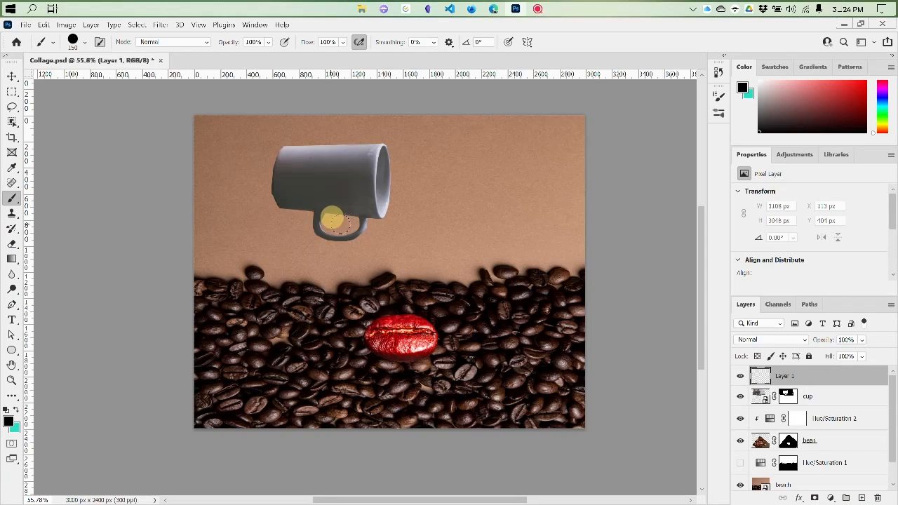
{"action": "scroll", "coordinate": [338, 226], "scroll_direction": "up", "scroll_amount": 5}
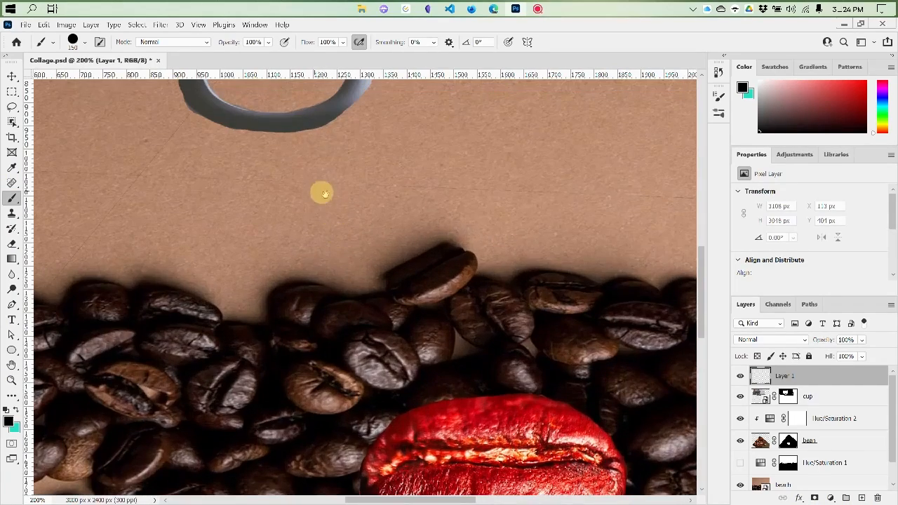
{"action": "key", "text": "bracketleft"}
{"action": "key", "text": "bracketleft"}
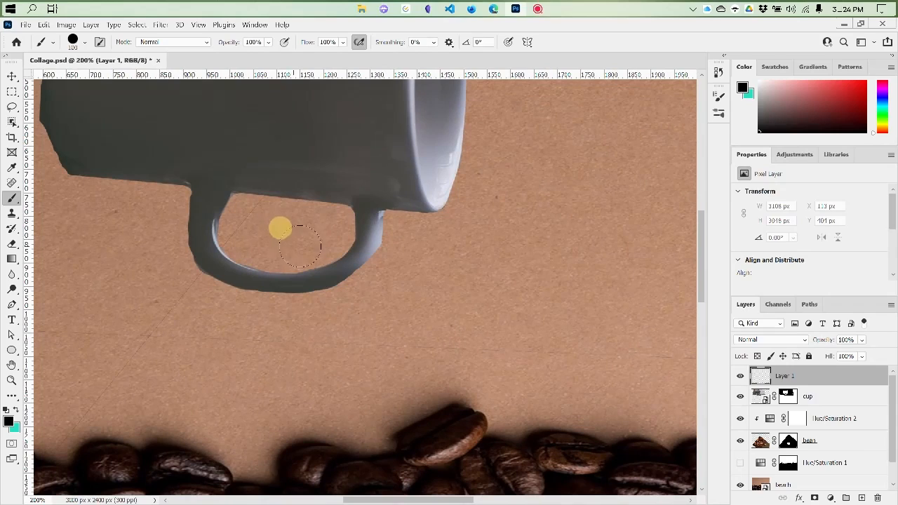
{"action": "left_click", "coordinate": [302, 230]}
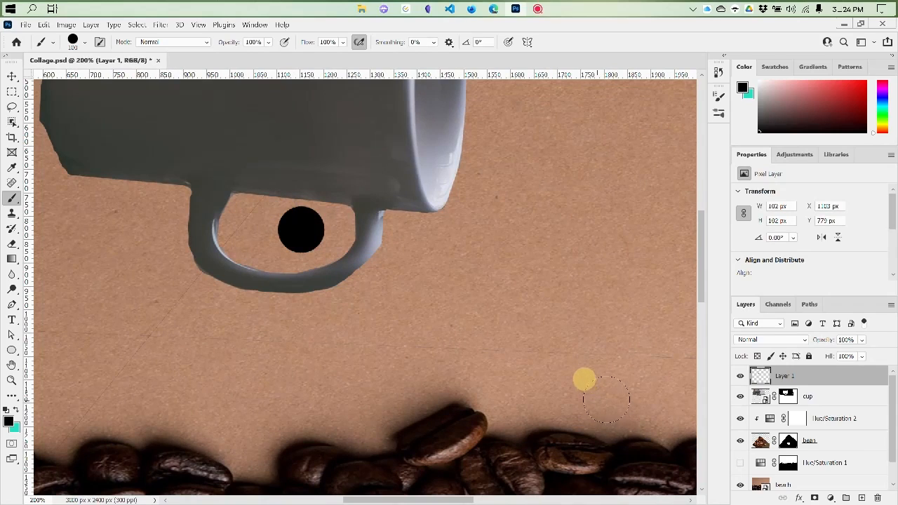
{"action": "key", "text": "ctrl+0"}
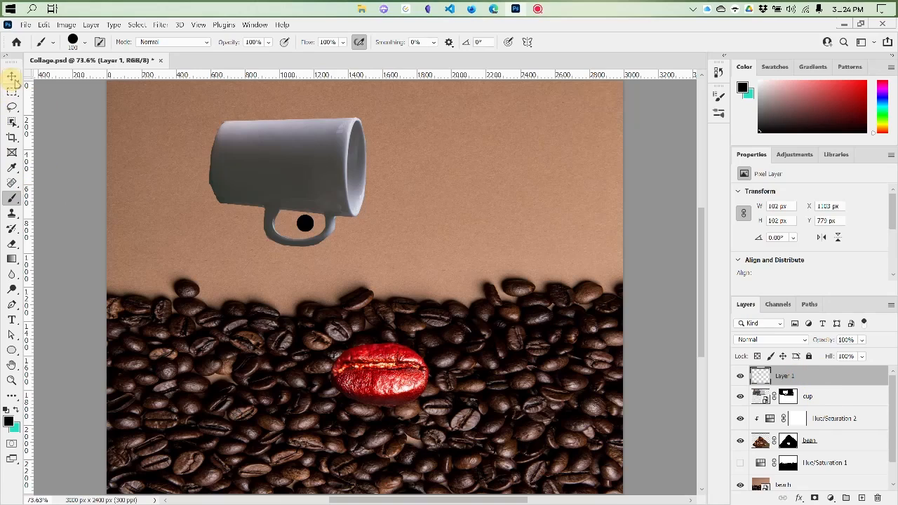
Step: Nudge the black dot down slightly inside the cup's handle, and group Layer 1 with the cup layer
{"action": "left_click", "coordinate": [12, 77]}
{"action": "mouse_move", "coordinate": [240, 141]}
{"action": "left_mouse_down"}
{"action": "mouse_move", "coordinate": [333, 150]}
{"action": "mouse_move", "coordinate": [316, 185]}
{"action": "mouse_move", "coordinate": [268, 154]}
{"action": "mouse_move", "coordinate": [282, 148]}
{"action": "left_mouse_up"}
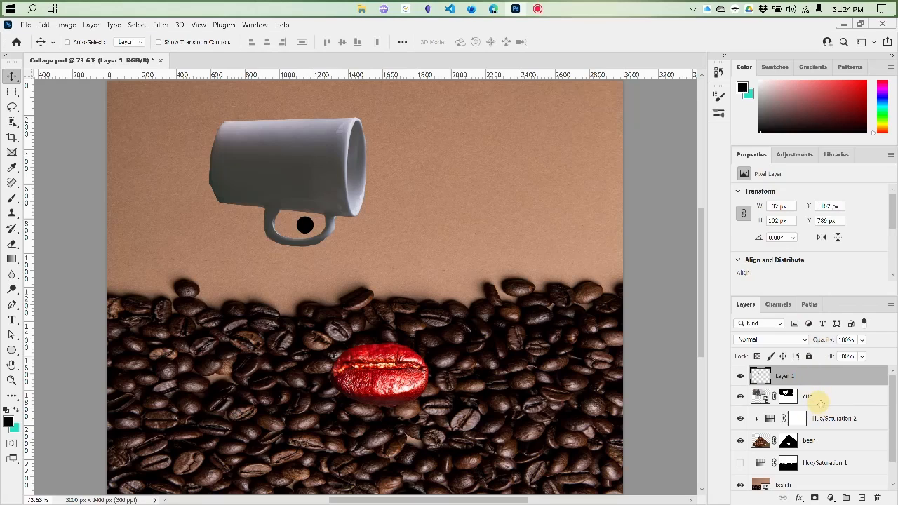
{"action": "left_click", "coordinate": [819, 401], "text": "shift"}
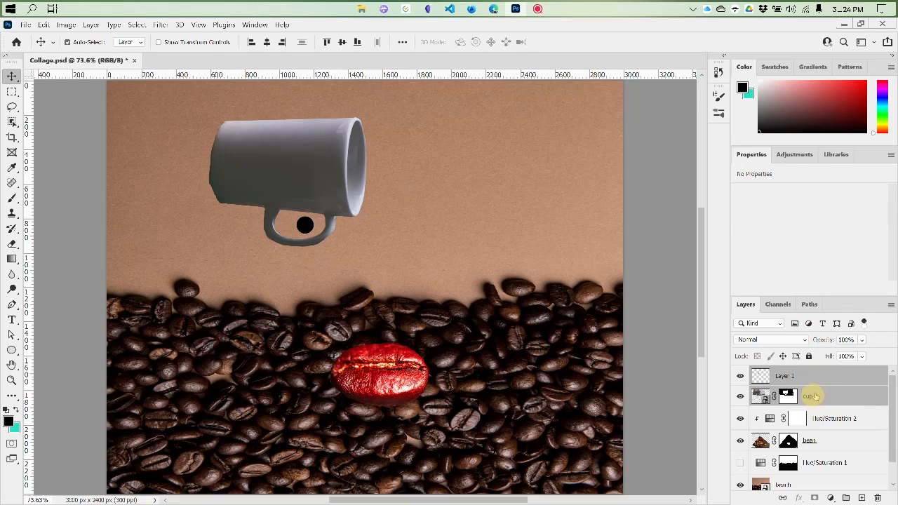
{"action": "left_click", "coordinate": [809, 379], "text": "ctrl"}
{"action": "left_click", "coordinate": [812, 381], "text": "ctrl"}
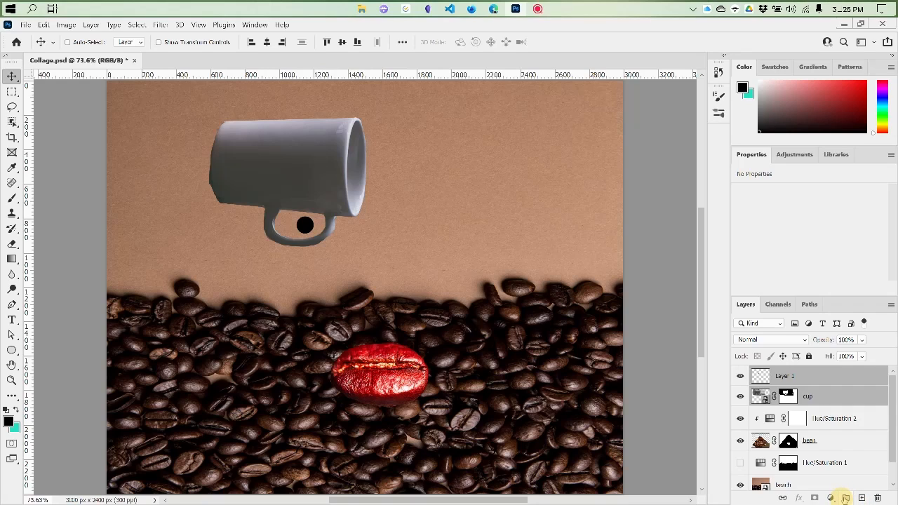
{"action": "left_click", "coordinate": [845, 498]}
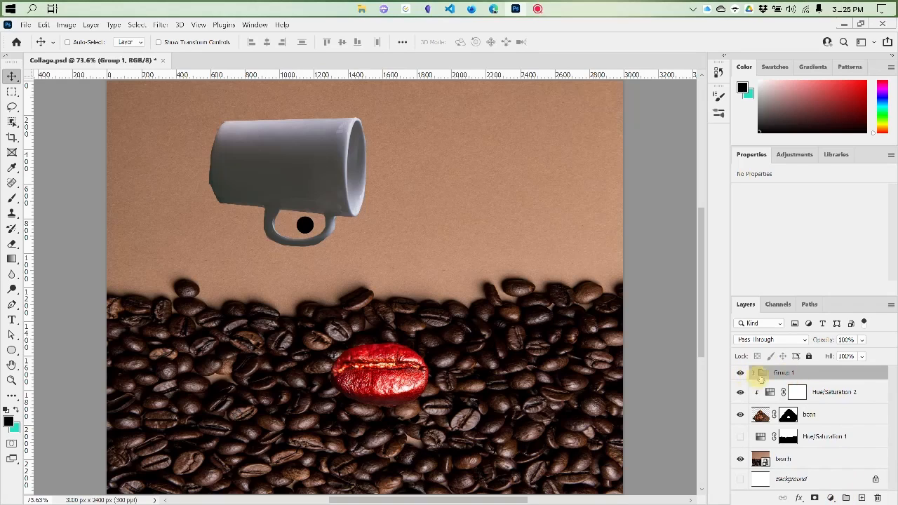
Step: Expand and collapse Group 1 to examine the layers it contains
{"action": "left_click", "coordinate": [753, 373]}
{"action": "left_click", "coordinate": [753, 374]}
{"action": "left_click", "coordinate": [753, 373]}
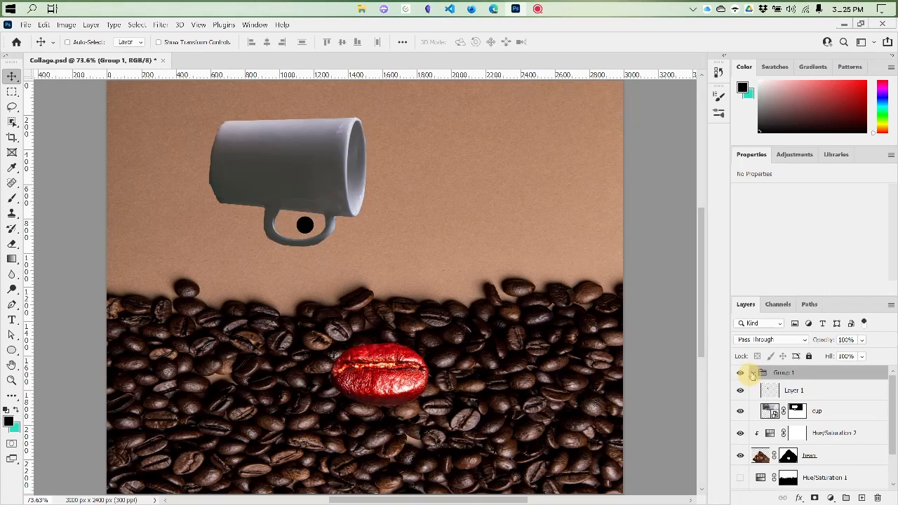
{"action": "left_click", "coordinate": [753, 373]}
{"action": "left_click", "coordinate": [753, 373]}
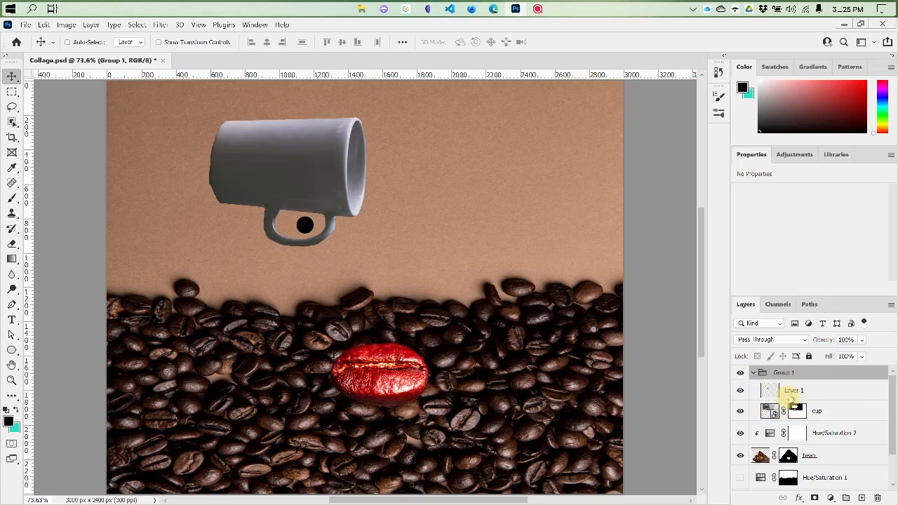
{"action": "left_click", "coordinate": [754, 373]}
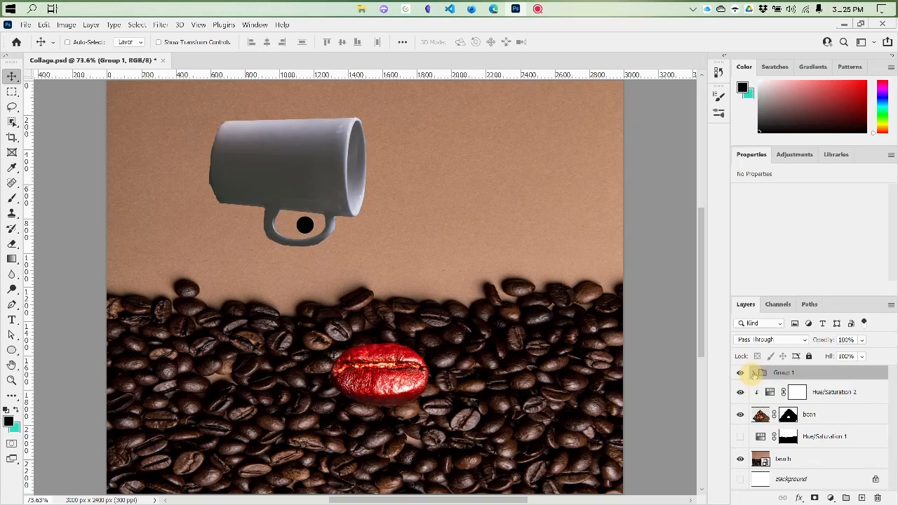
Step: Move only the black dot on Layer 1 about 37 px to the right within the cup's handle
{"action": "left_click", "coordinate": [753, 372]}
{"action": "left_click", "coordinate": [792, 391]}
{"action": "mouse_move", "coordinate": [304, 225]}
{"action": "left_mouse_down"}
{"action": "mouse_move", "coordinate": [293, 221]}
{"action": "mouse_move", "coordinate": [312, 225]}
{"action": "left_mouse_up"}
{"action": "left_click", "coordinate": [793, 390]}
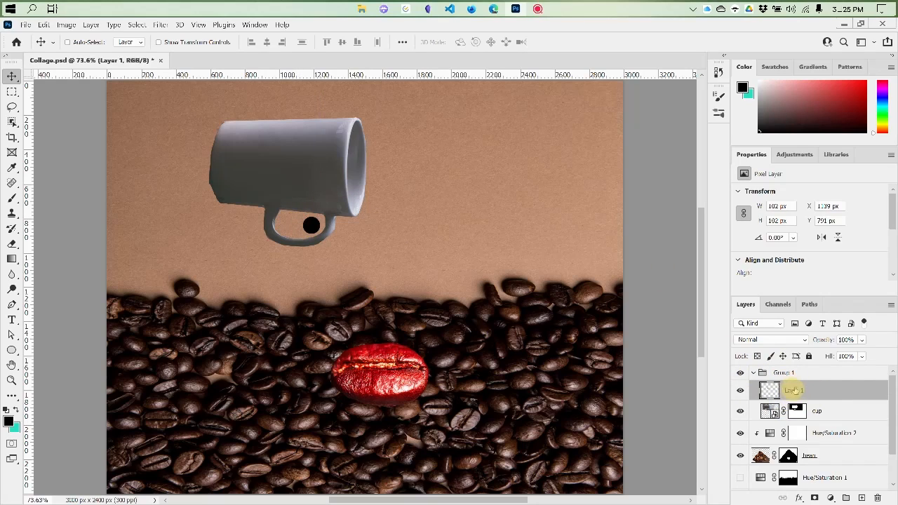
Step: Move the cup and dot together as Group 1, placing them slightly left of their starting position, and leave the group collapsed
{"action": "left_click", "coordinate": [784, 372]}
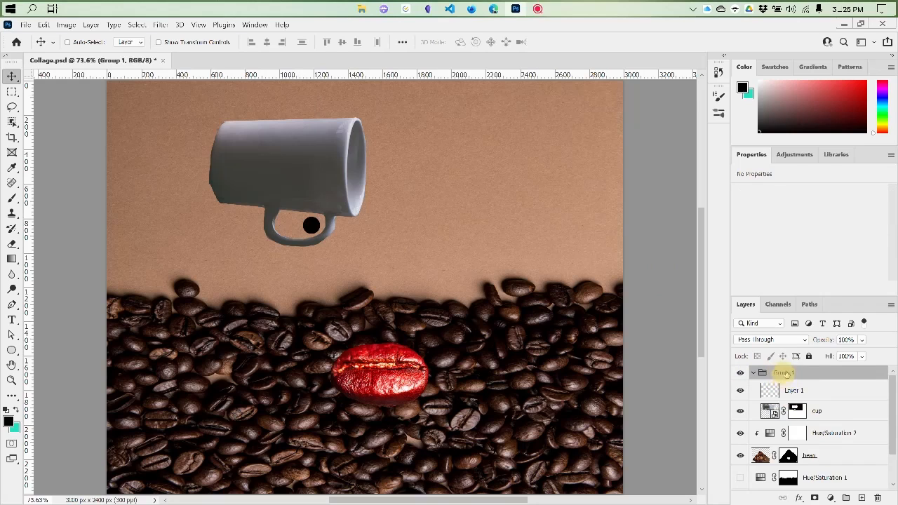
{"action": "mouse_move", "coordinate": [341, 197]}
{"action": "left_mouse_down"}
{"action": "mouse_move", "coordinate": [311, 186]}
{"action": "mouse_move", "coordinate": [271, 210]}
{"action": "mouse_move", "coordinate": [388, 210]}
{"action": "mouse_move", "coordinate": [296, 197]}
{"action": "mouse_move", "coordinate": [381, 200]}
{"action": "mouse_move", "coordinate": [353, 193]}
{"action": "left_mouse_up"}
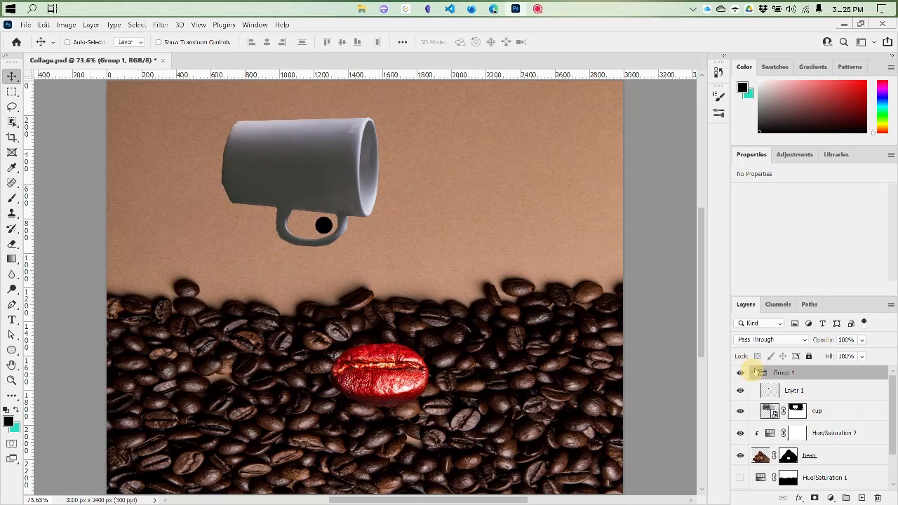
{"action": "left_click", "coordinate": [755, 372]}
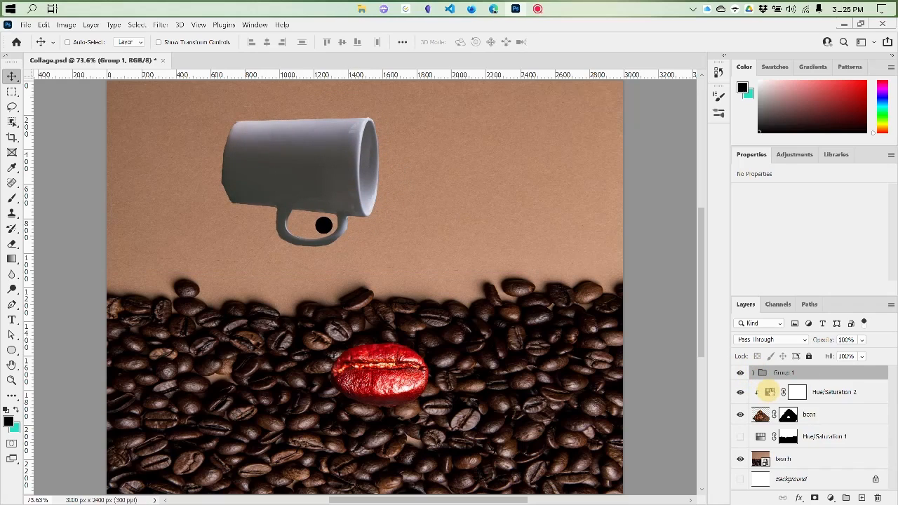
{"action": "left_click", "coordinate": [753, 373]}
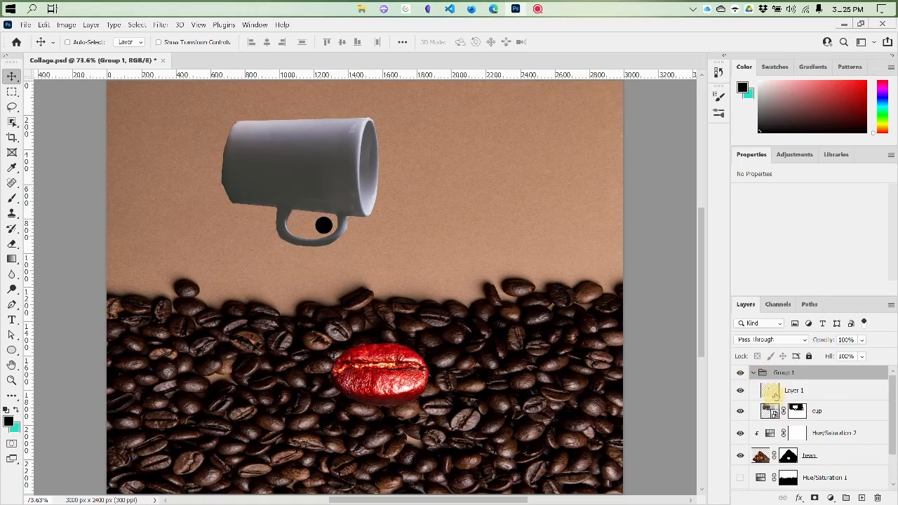
{"action": "left_click", "coordinate": [752, 373]}
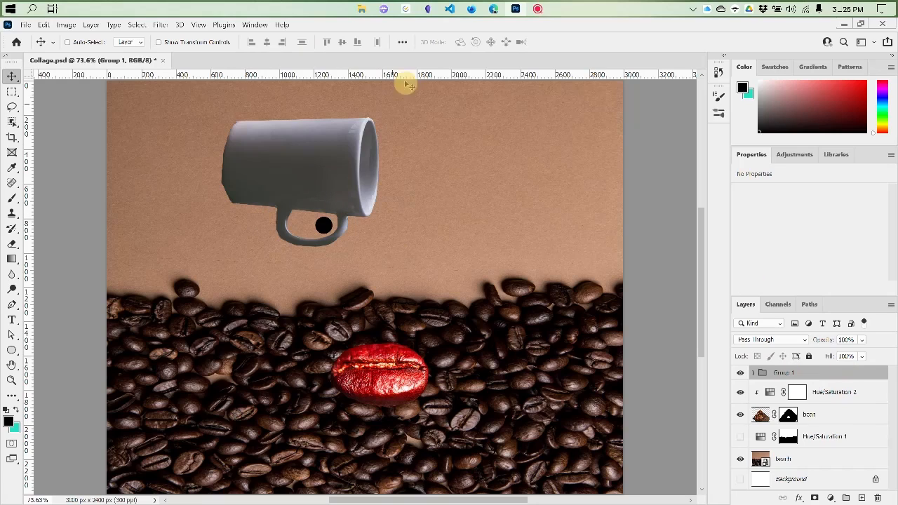
{"action": "left_click_drag", "start_coordinate": [333, 170], "coordinate": [319, 169]}
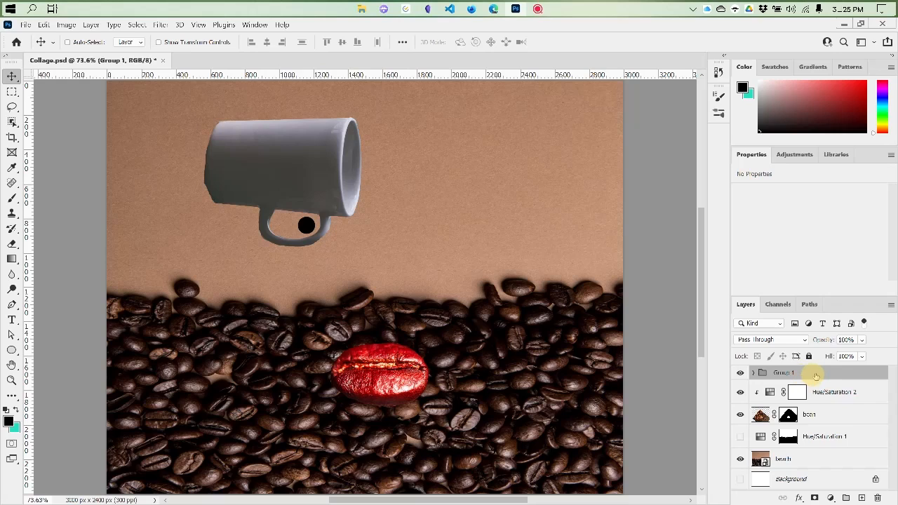
Step: Duplicate Group 1 as a trial, and delete the copy together with its contents
{"action": "left_click_drag", "start_coordinate": [817, 377], "coordinate": [861, 498]}
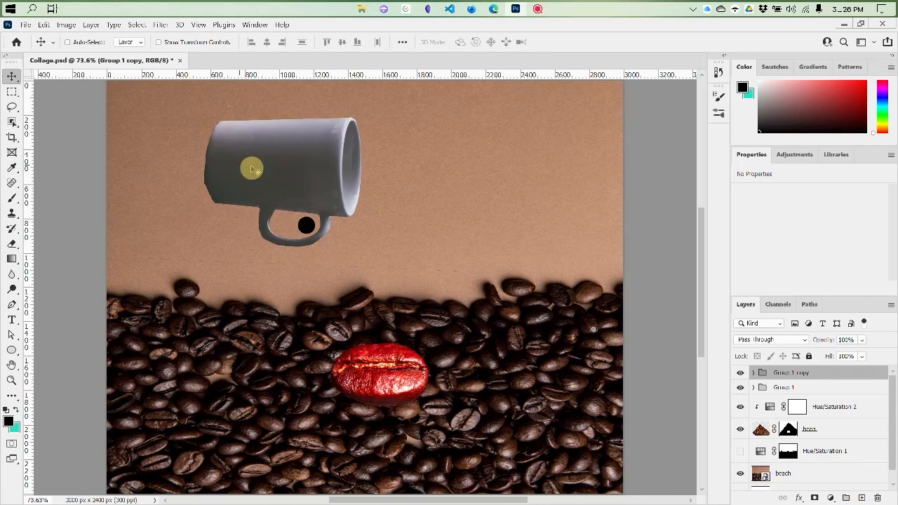
{"action": "left_click_drag", "start_coordinate": [302, 159], "coordinate": [490, 162]}
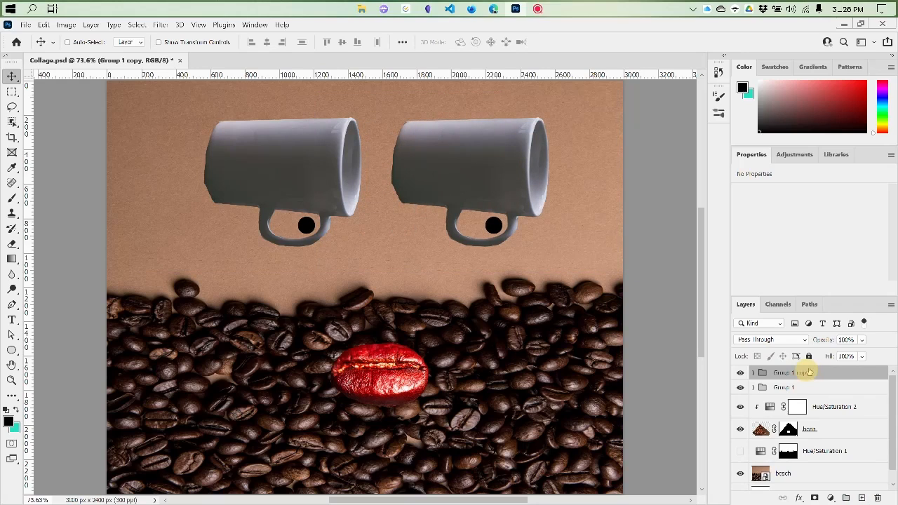
{"action": "key", "text": "ctrl+z"}
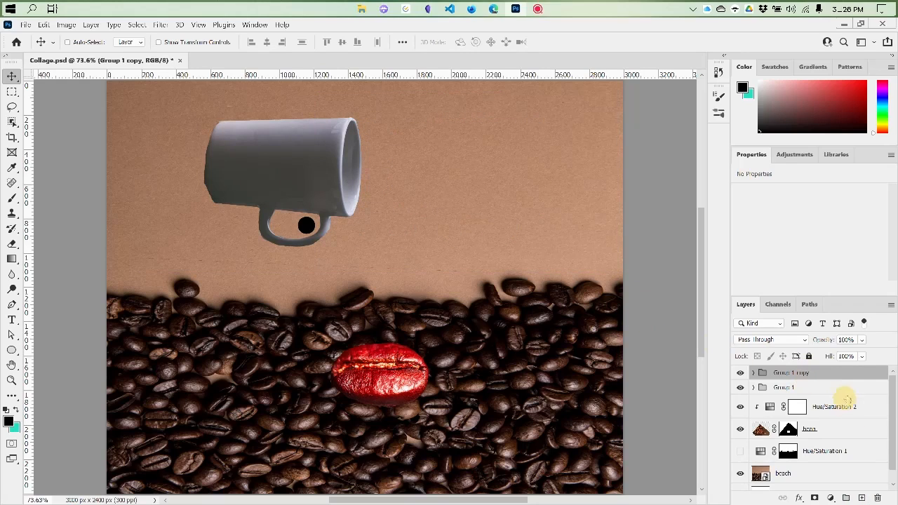
{"action": "left_click", "coordinate": [877, 498]}
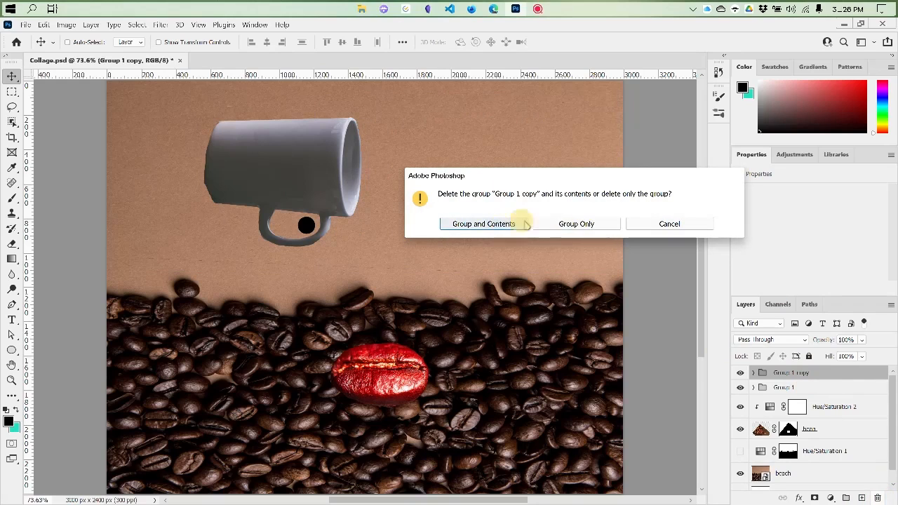
{"action": "left_click", "coordinate": [505, 223]}
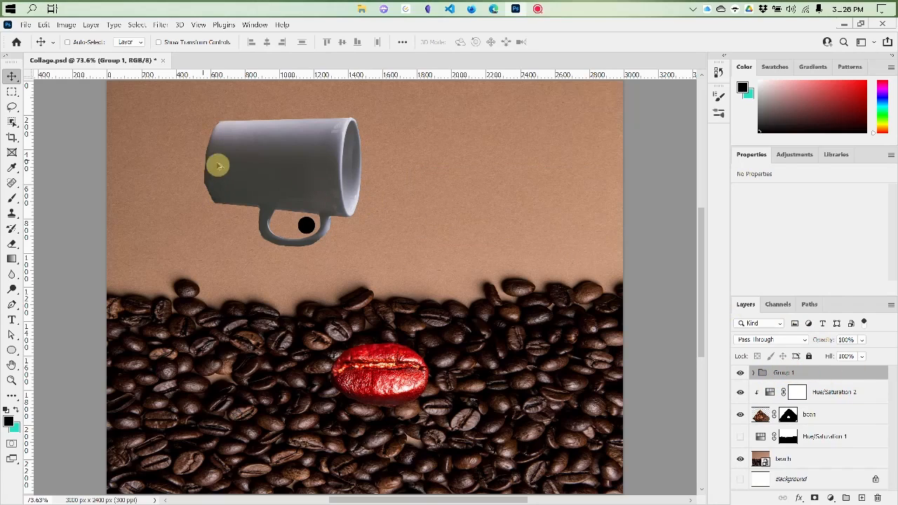
Step: Duplicate Group 1 by pulling a copy straight to the right of the original cup, and start Free Transform on the copy
{"action": "left_click_drag", "start_coordinate": [271, 157], "coordinate": [458, 156]}
{"action": "left_click_drag", "start_coordinate": [447, 175], "coordinate": [450, 157]}
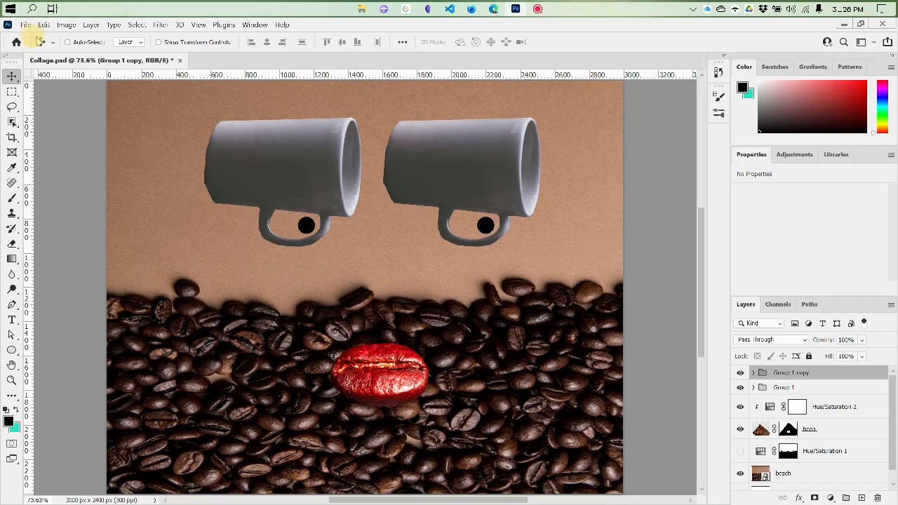
{"action": "left_click", "coordinate": [45, 26]}
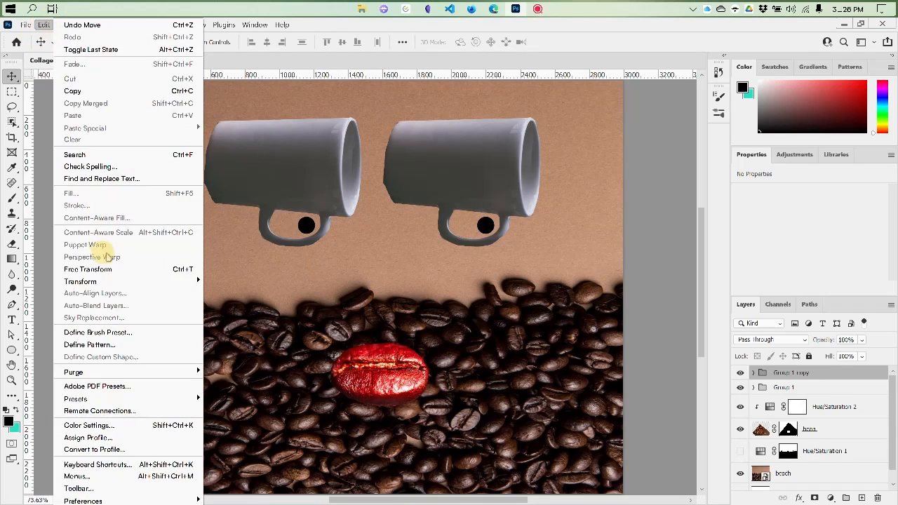
{"action": "left_click", "coordinate": [117, 271]}
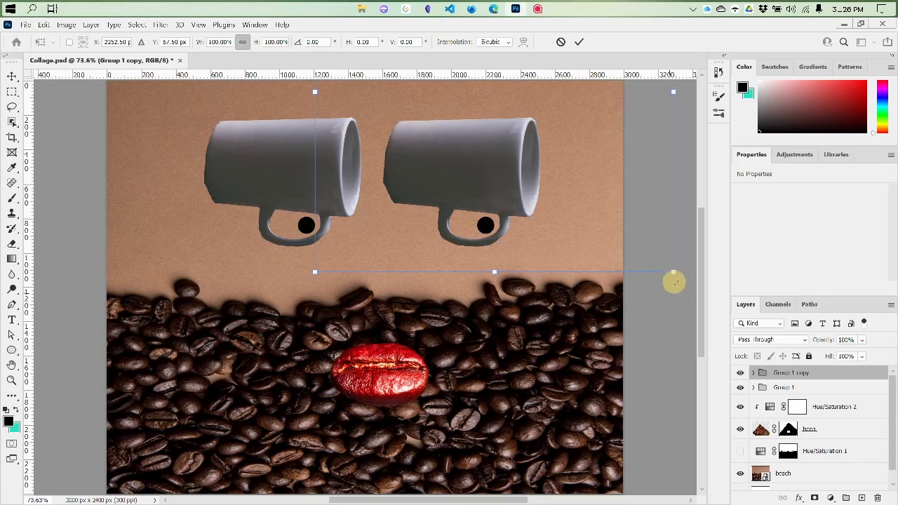
Step: Try scaling the group copy down to about 74% and repositioning it, and undo these transform changes
{"action": "left_click_drag", "start_coordinate": [671, 275], "coordinate": [580, 177]}
{"action": "left_click_drag", "start_coordinate": [425, 140], "coordinate": [442, 192]}
{"action": "key", "text": "ctrl+z"}
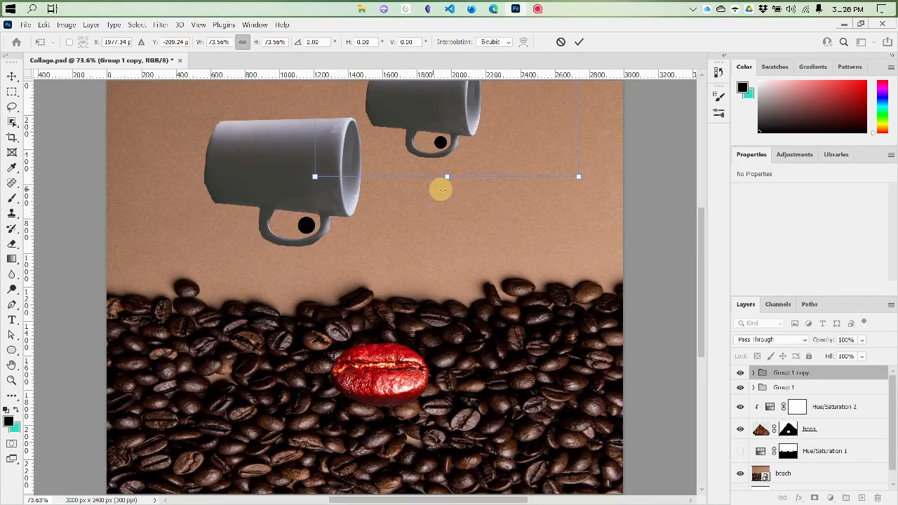
{"action": "left_click_drag", "start_coordinate": [433, 101], "coordinate": [456, 171]}
{"action": "key", "text": "ctrl+z"}
{"action": "key", "text": "ctrl+z"}
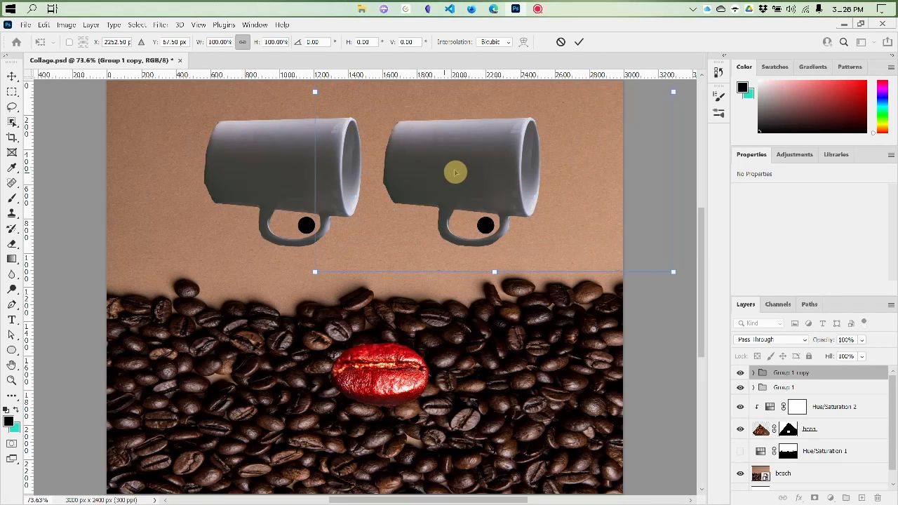
Step: Flip the group copy horizontally, move it left so its rim faces the original cup across a narrow gap, and apply the transform
{"action": "right_click", "coordinate": [455, 164]}
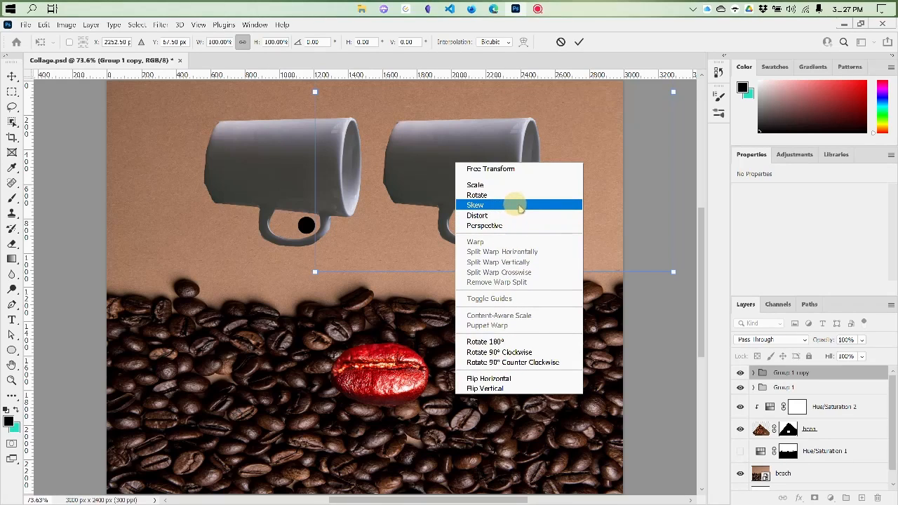
{"action": "left_click", "coordinate": [523, 380]}
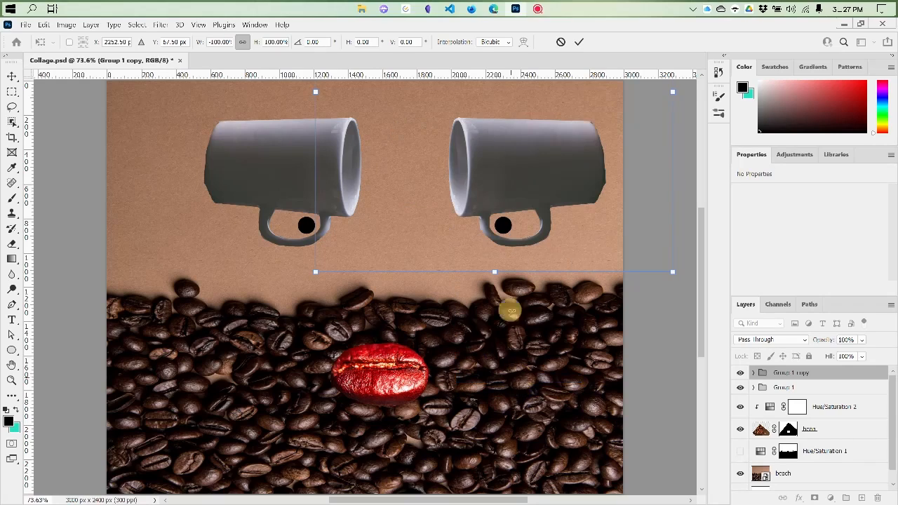
{"action": "left_click_drag", "start_coordinate": [497, 180], "coordinate": [433, 180]}
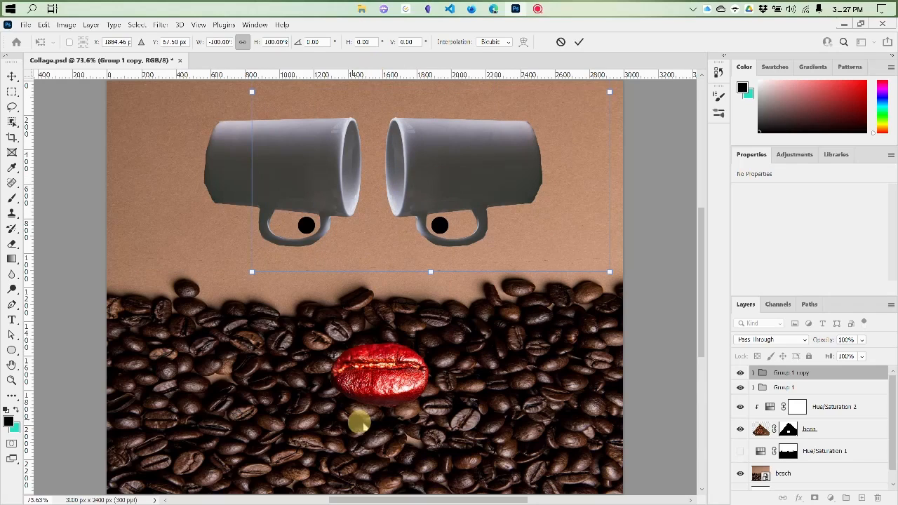
{"action": "left_click_drag", "start_coordinate": [419, 173], "coordinate": [423, 174]}
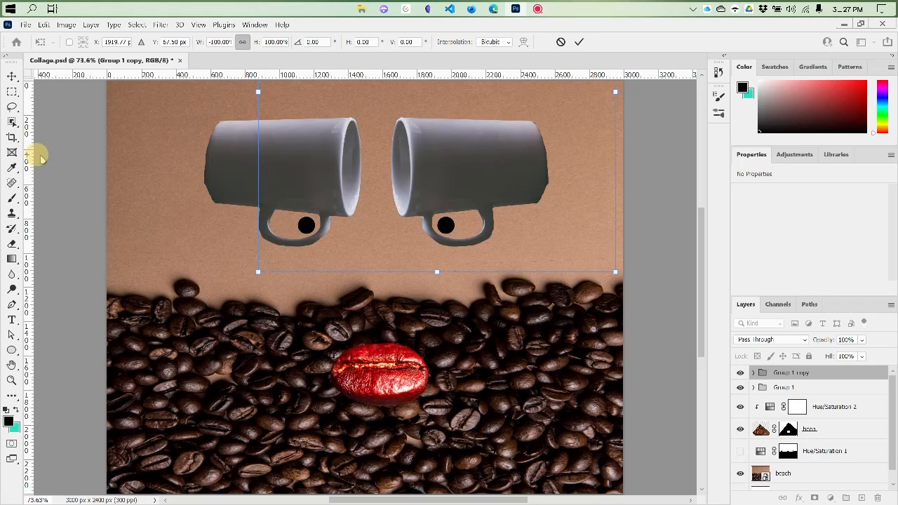
{"action": "left_click", "coordinate": [579, 42]}
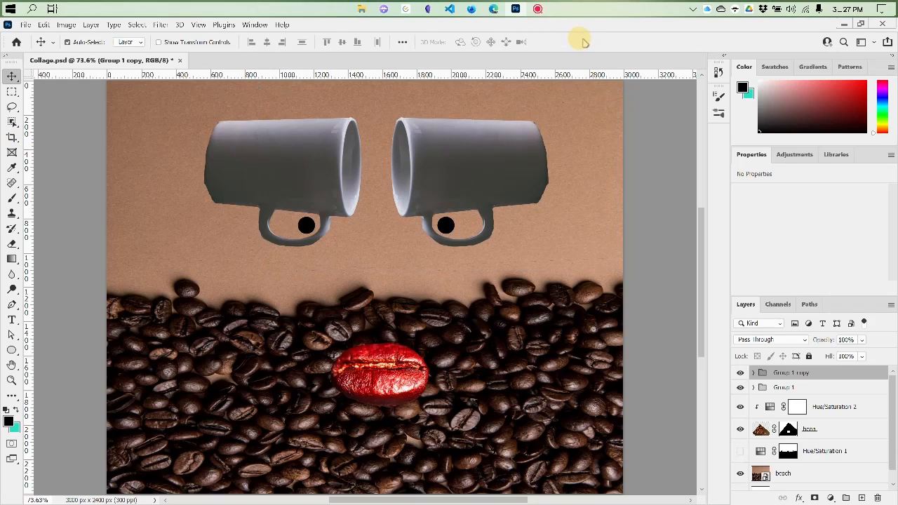
Step: Place a trial vertical guide midway between the two cups and through the red bean, and remove it from the canvas
{"action": "key", "text": "ctrl+minus"}
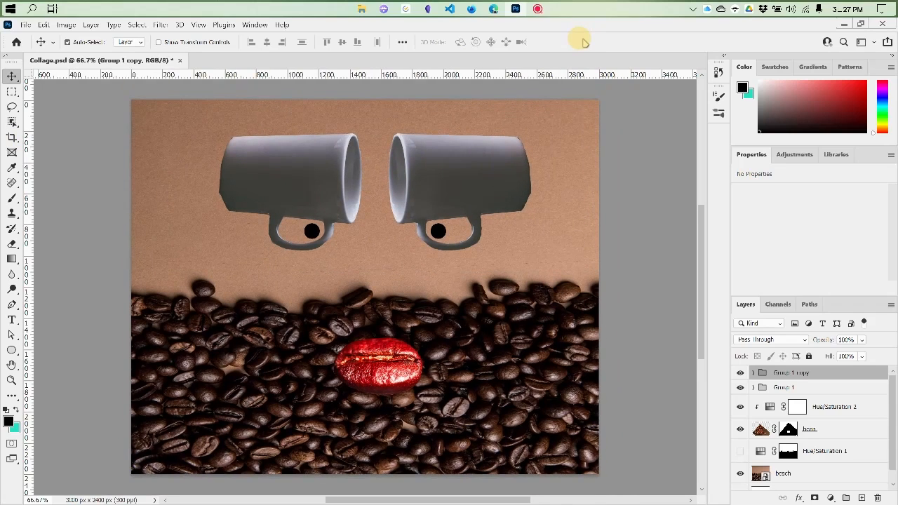
{"action": "key", "text": "ctrl+r"}
{"action": "key", "text": "ctrl+r"}
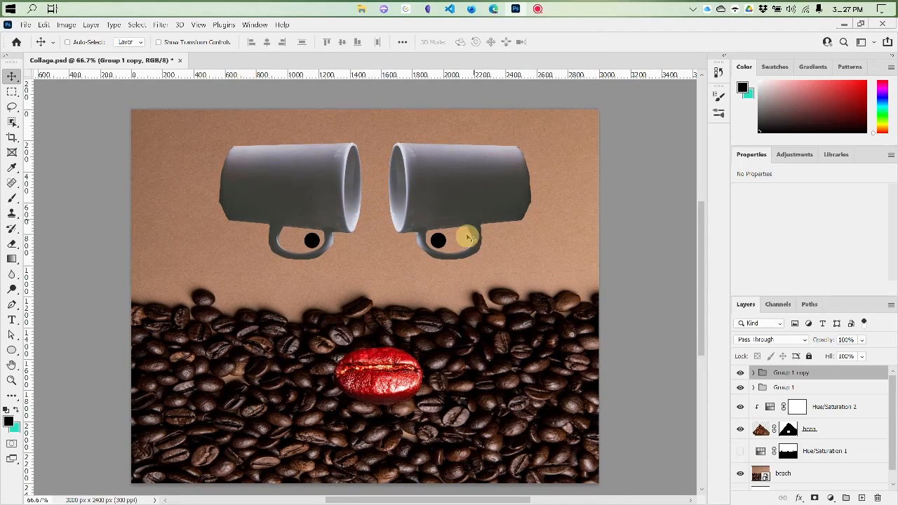
{"action": "left_click_drag", "start_coordinate": [28, 204], "coordinate": [377, 211]}
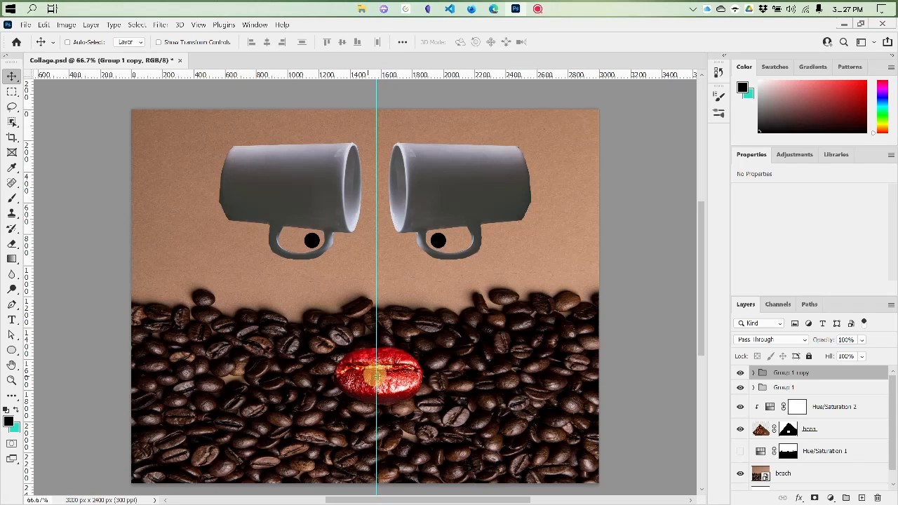
{"action": "left_click_drag", "start_coordinate": [376, 89], "coordinate": [10, 116]}
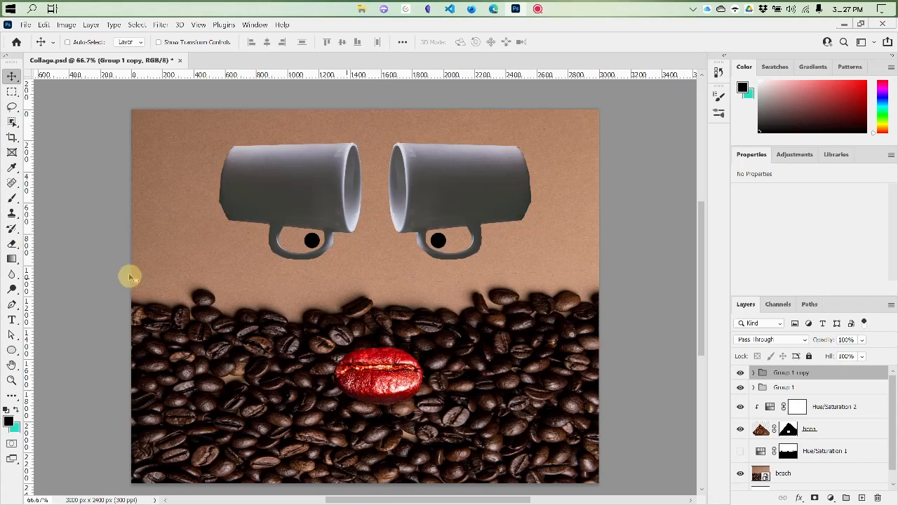
{"action": "left_click_drag", "start_coordinate": [27, 249], "coordinate": [376, 264]}
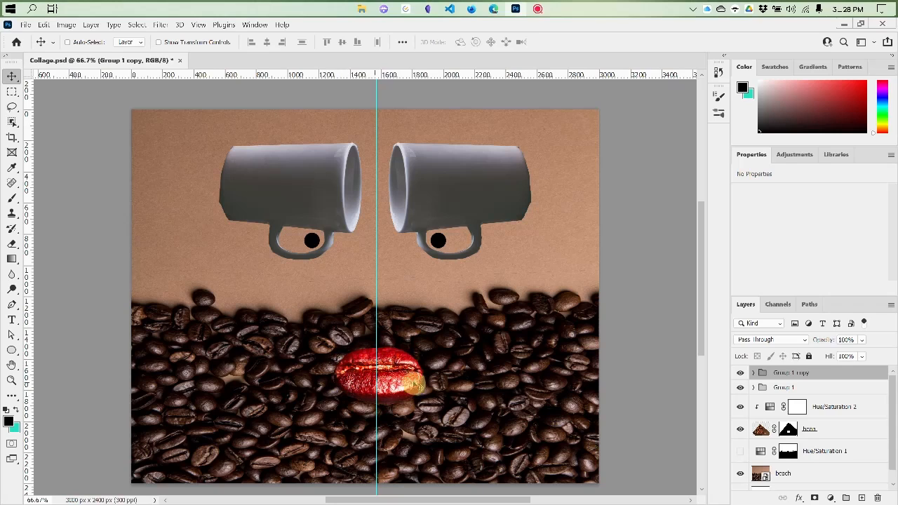
{"action": "left_click_drag", "start_coordinate": [375, 270], "coordinate": [14, 266]}
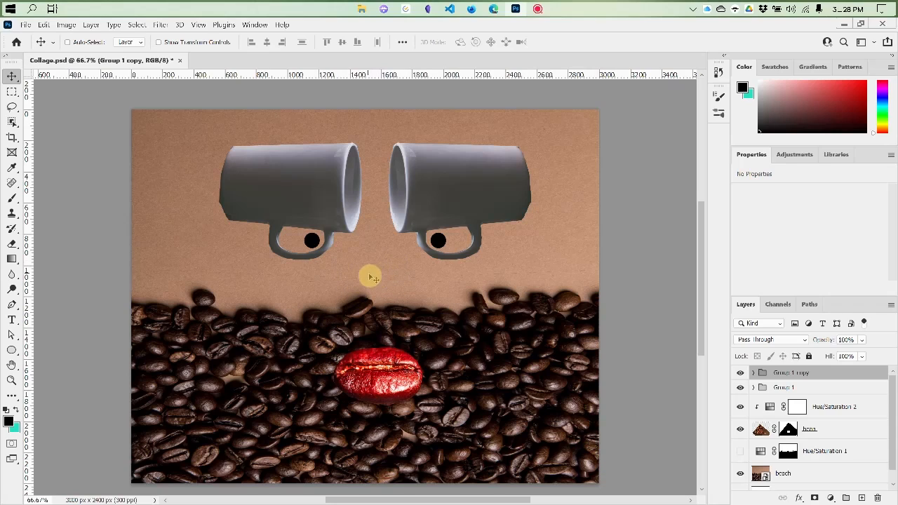
Step: Add an empty layer above Group 1 copy and choose the Brush tool with a smaller tip for painting in black
{"action": "left_click", "coordinate": [11, 200]}
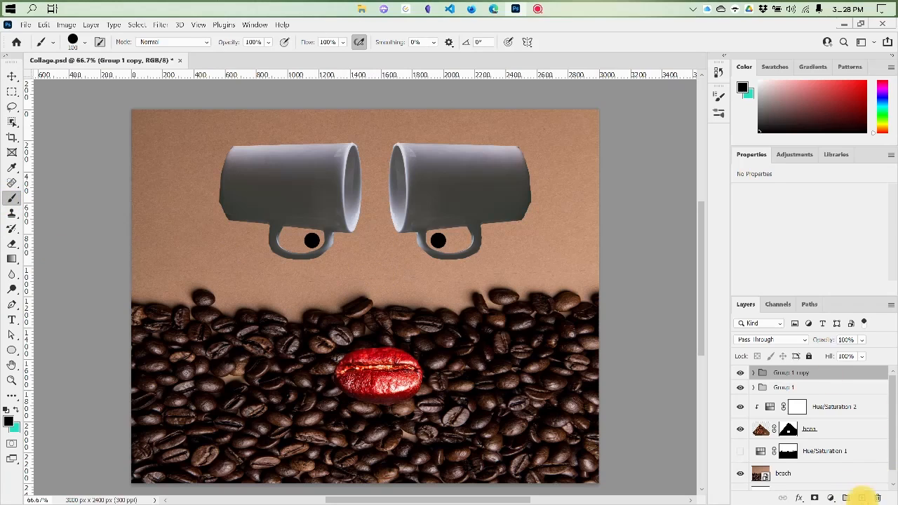
{"action": "left_click", "coordinate": [861, 497]}
{"action": "key", "text": "bracketleft"}
{"action": "key", "text": "bracketleft"}
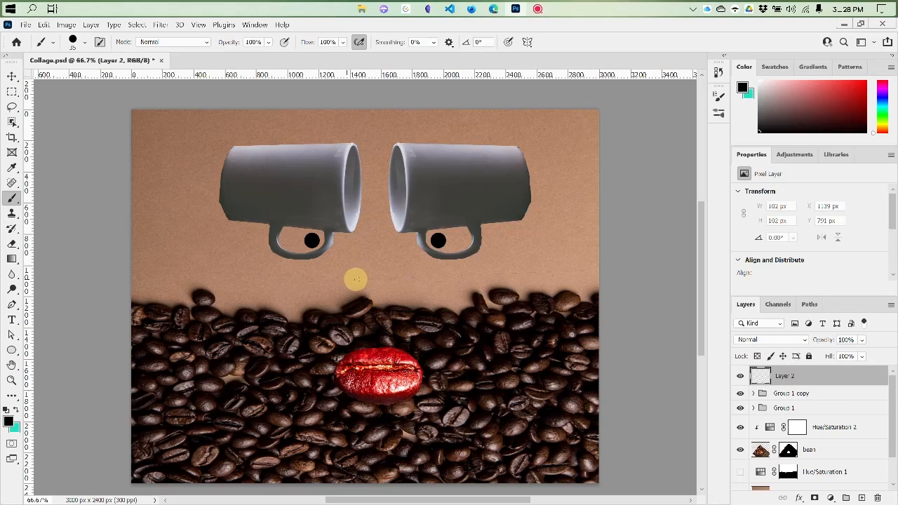
Step: Try painting a thick black curved nose stroke midway between the handles, above the red bean, and undo the attempts
{"action": "mouse_move", "coordinate": [355, 280]}
{"action": "left_mouse_down"}
{"action": "mouse_move", "coordinate": [363, 272]}
{"action": "mouse_move", "coordinate": [390, 284]}
{"action": "mouse_move", "coordinate": [381, 274]}
{"action": "mouse_move", "coordinate": [392, 268]}
{"action": "left_mouse_up"}
{"action": "key", "text": "ctrl+z"}
{"action": "key", "text": "ctrl+z"}
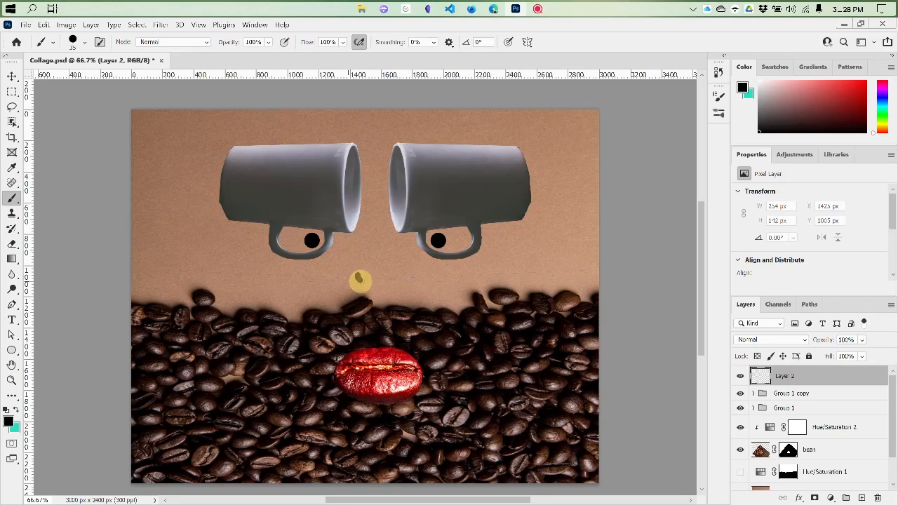
{"action": "left_click_drag", "start_coordinate": [387, 271], "coordinate": [391, 269]}
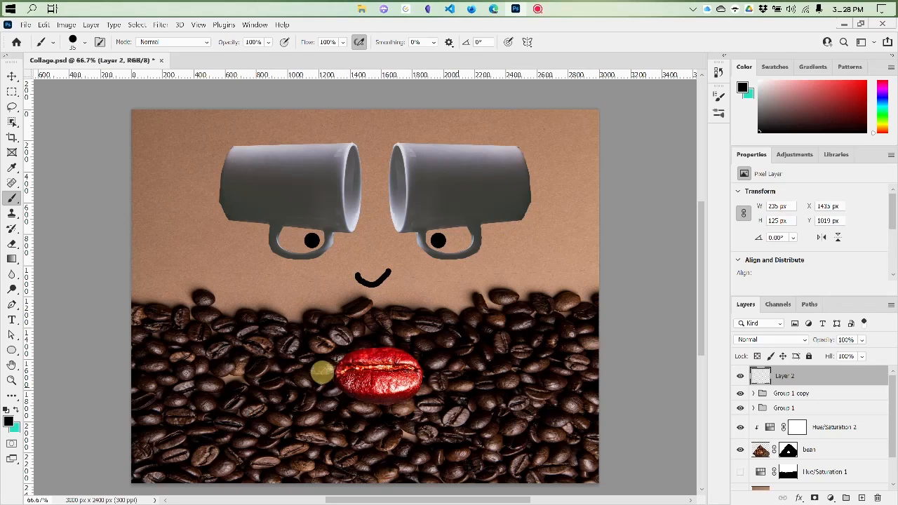
{"action": "key", "text": "ctrl+z"}
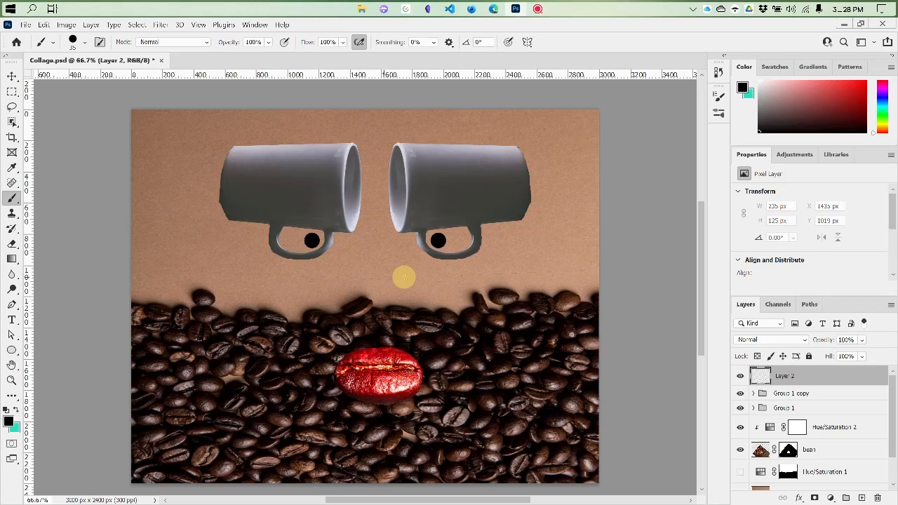
Step: Paint a thin black nose outline about 288 px wide with upturned, curled ends above the red bean, using a 15 px brush
{"action": "key", "text": "bracketleft"}
{"action": "key", "text": "bracketleft"}
{"action": "left_click_drag", "start_coordinate": [354, 274], "coordinate": [374, 283]}
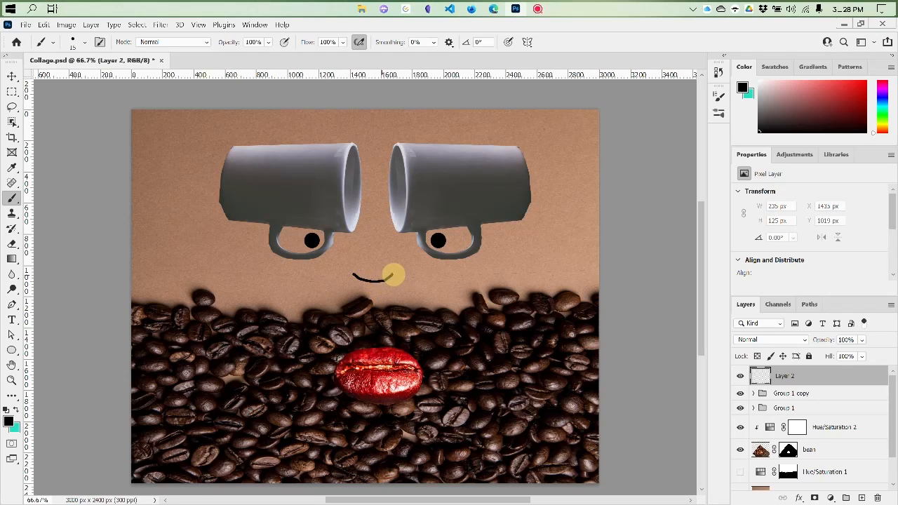
{"action": "left_click_drag", "start_coordinate": [394, 273], "coordinate": [394, 268]}
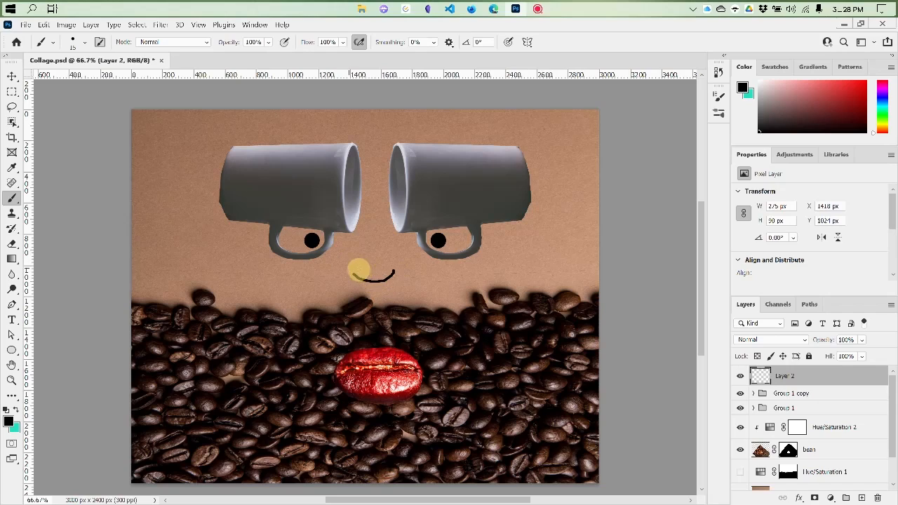
{"action": "mouse_move", "coordinate": [387, 265]}
{"action": "left_mouse_down"}
{"action": "mouse_move", "coordinate": [365, 271]}
{"action": "mouse_move", "coordinate": [369, 221]}
{"action": "left_mouse_up"}
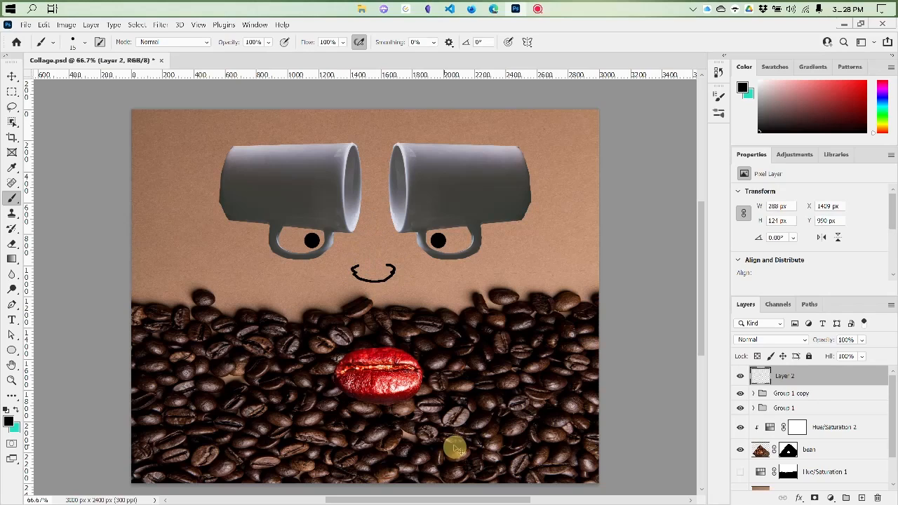